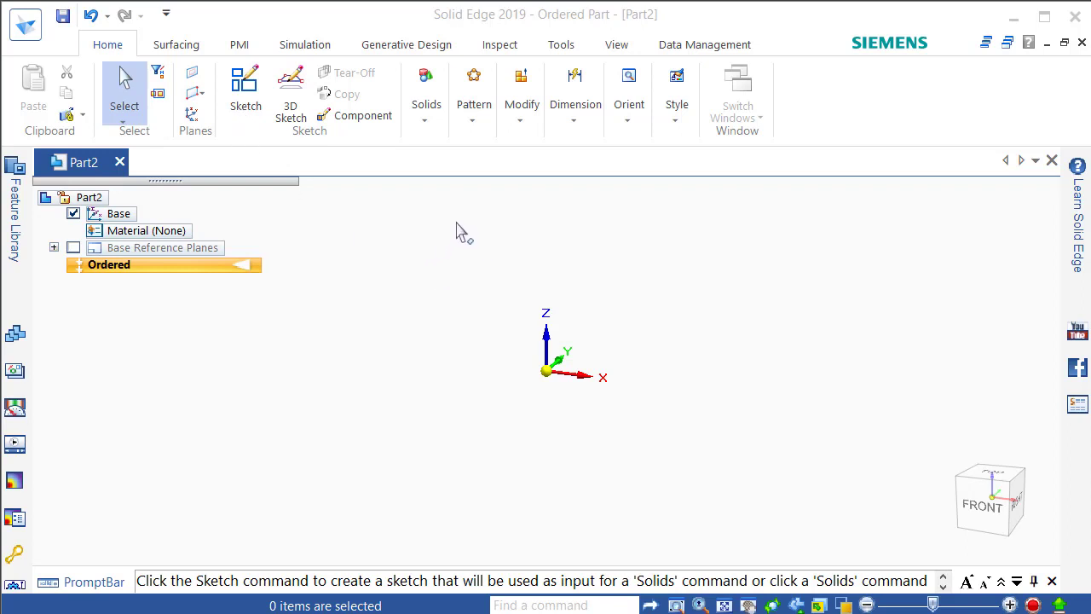
Start an Extrude feature and open its profile sketch on the front reference plane using the Coincident Plane option
click(426, 124)
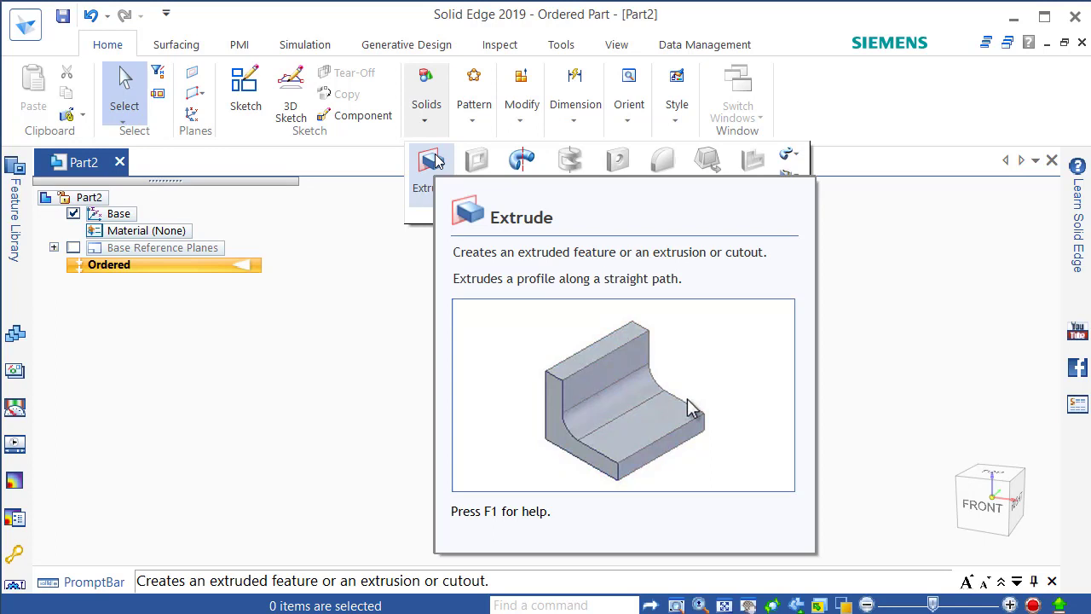
click(435, 161)
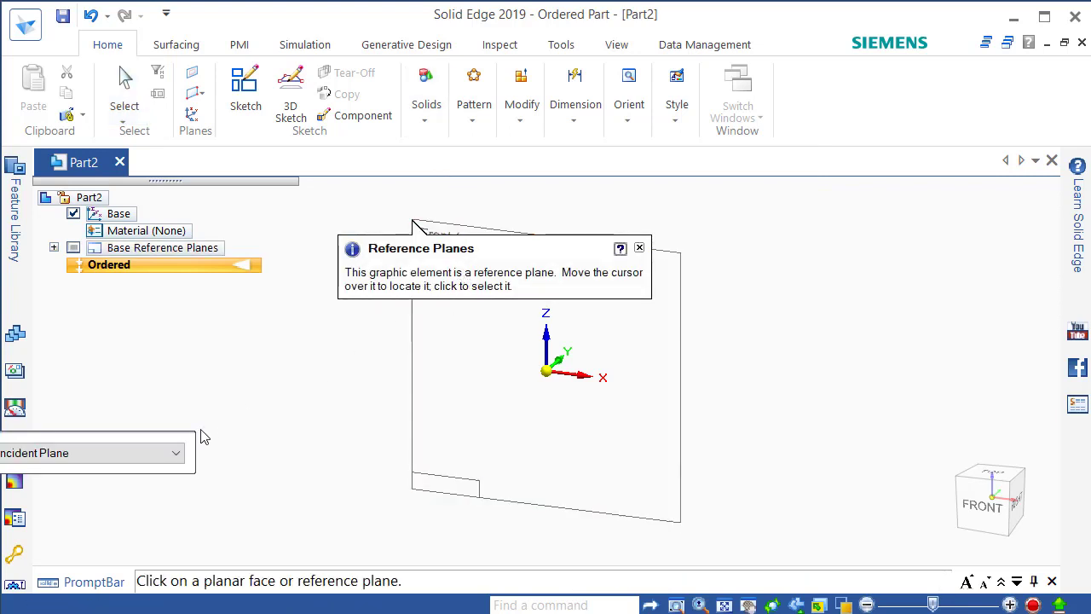
drag(158, 437, 1005, 190)
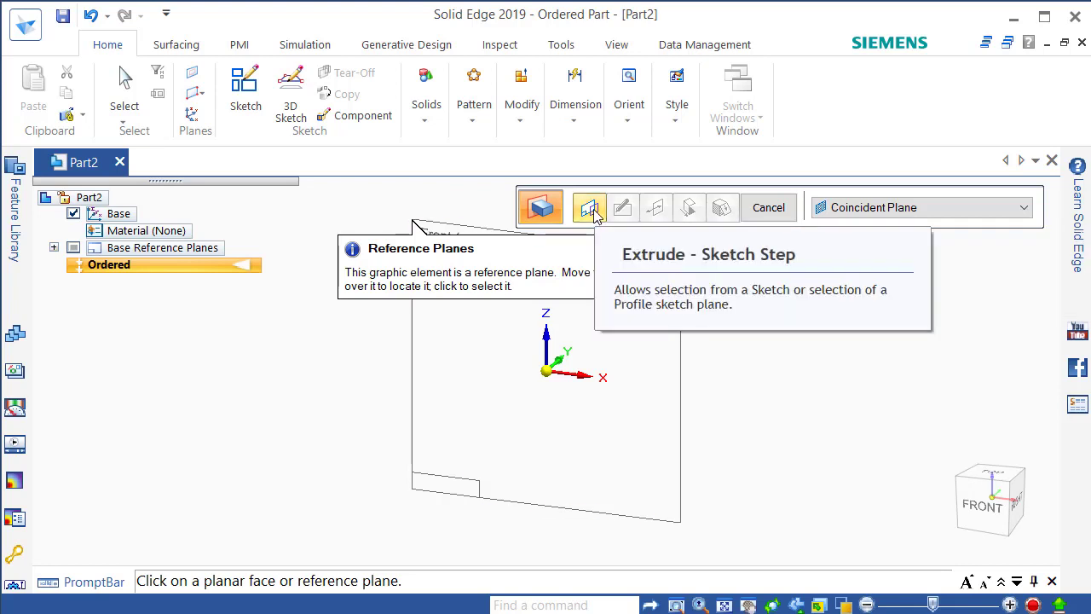
click(1025, 209)
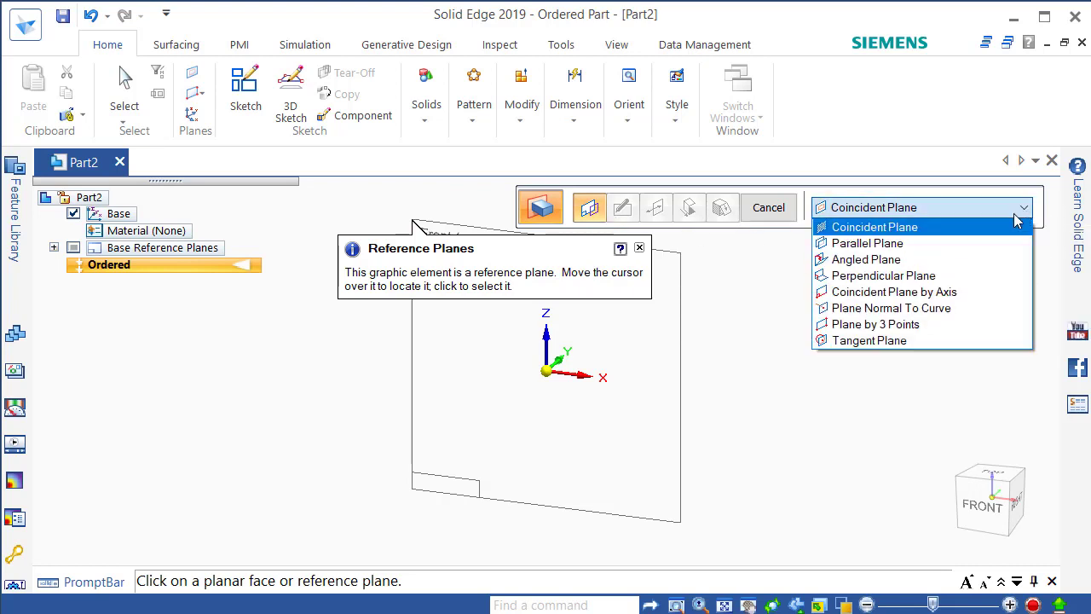
click(937, 232)
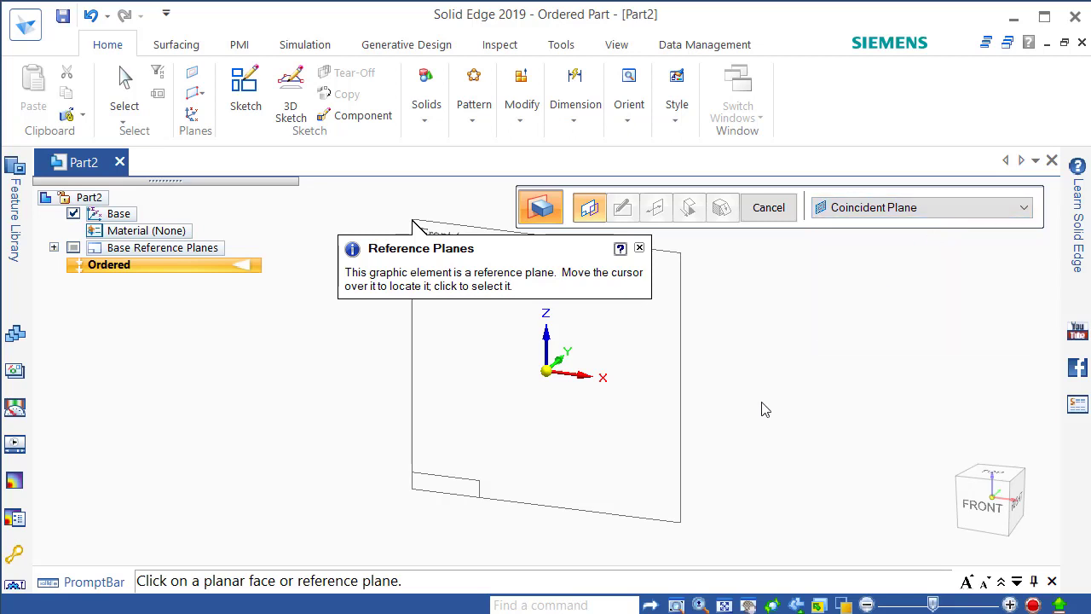
click(569, 366)
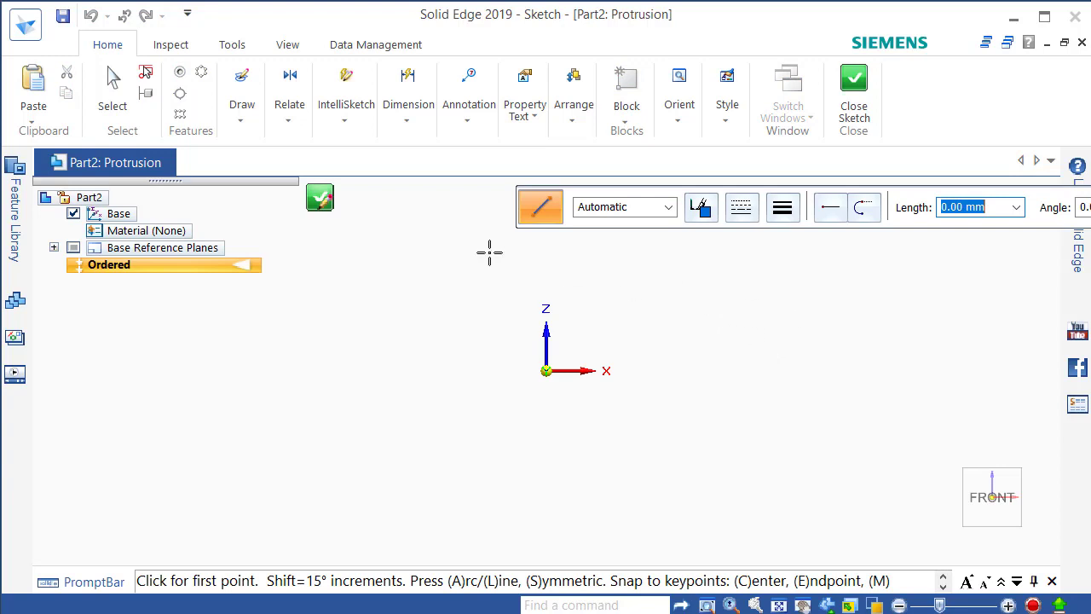
Draw a single vertical line about 78 mm long on the negative X side of the origin
click(242, 125)
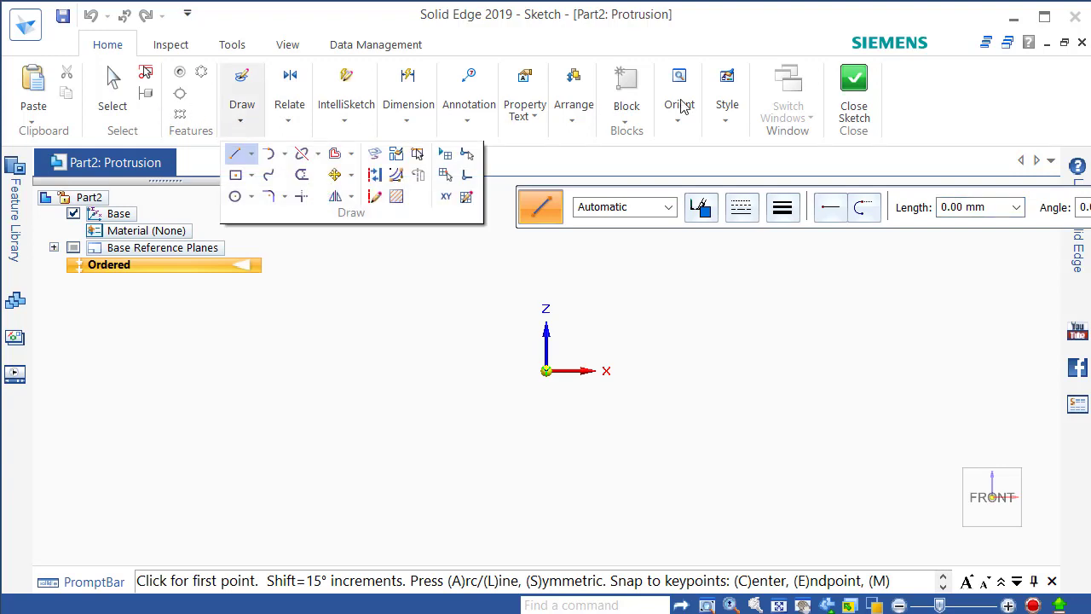
click(236, 157)
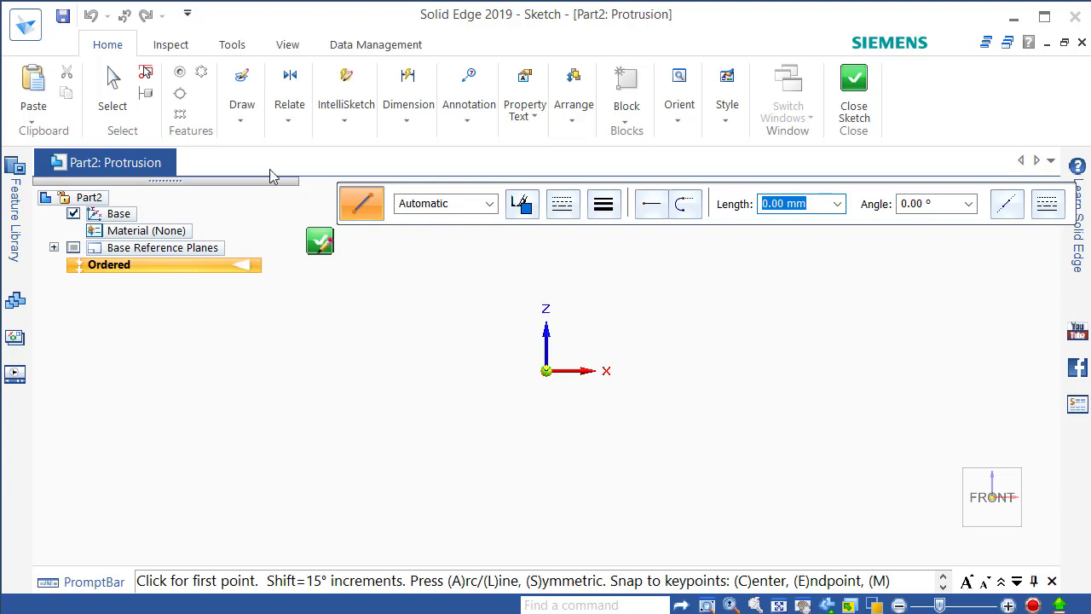
click(242, 122)
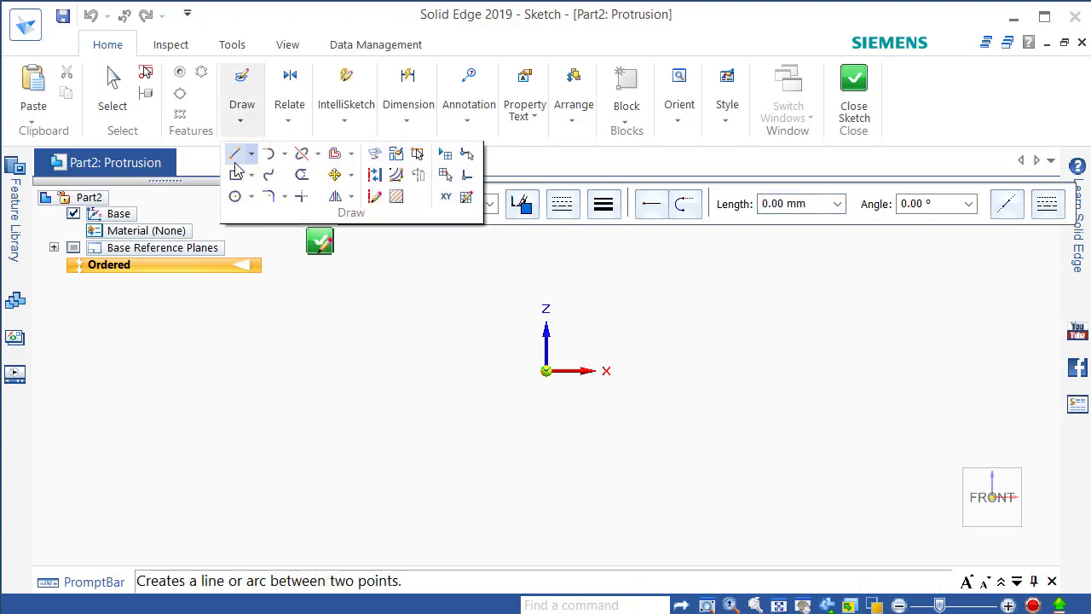
click(236, 162)
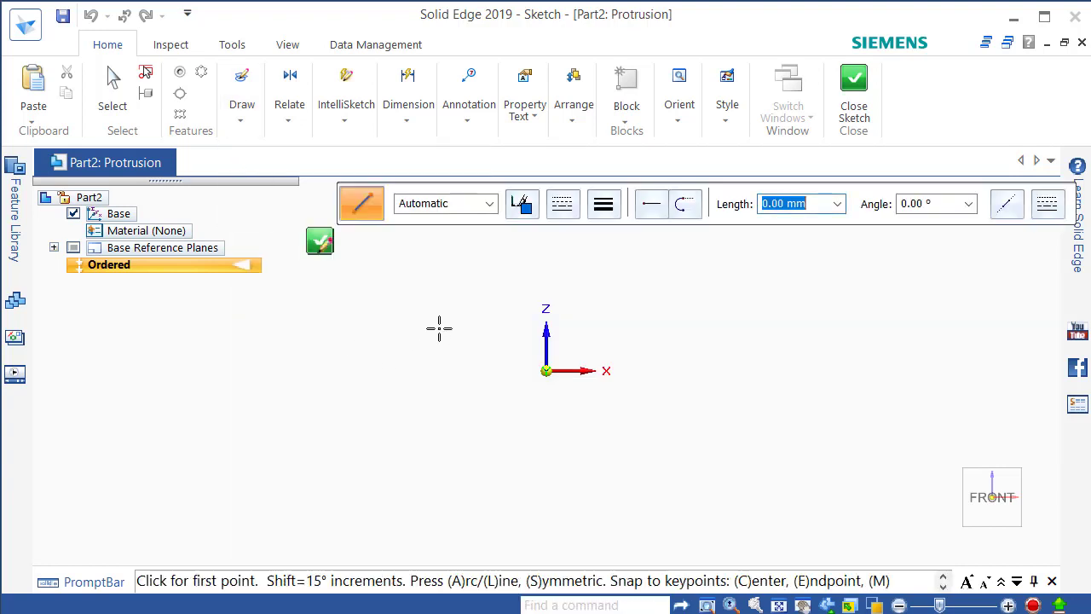
click(410, 273)
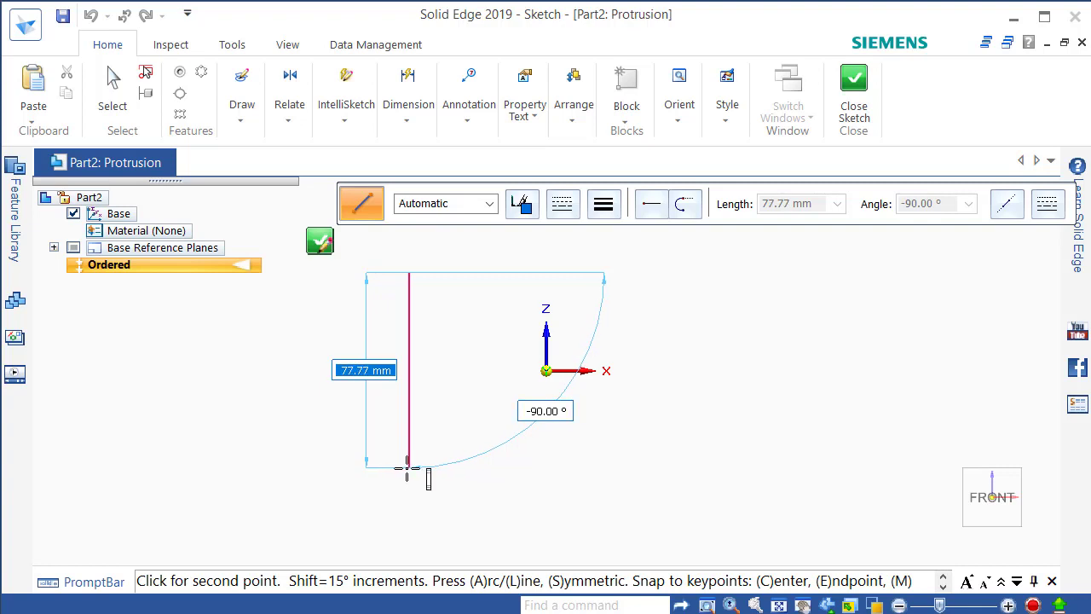
click(408, 467)
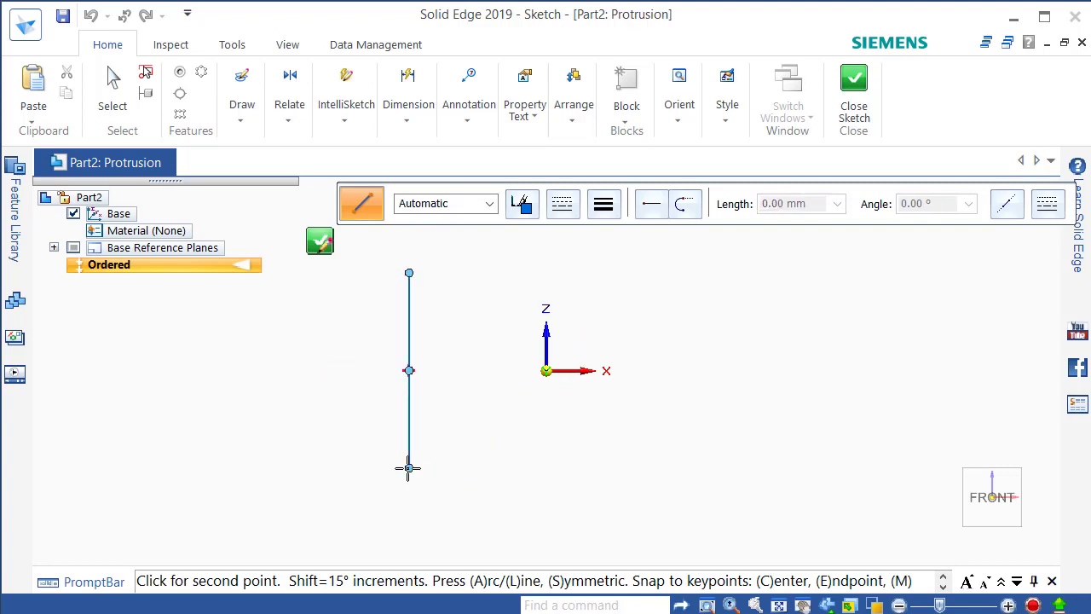
right_click(511, 485)
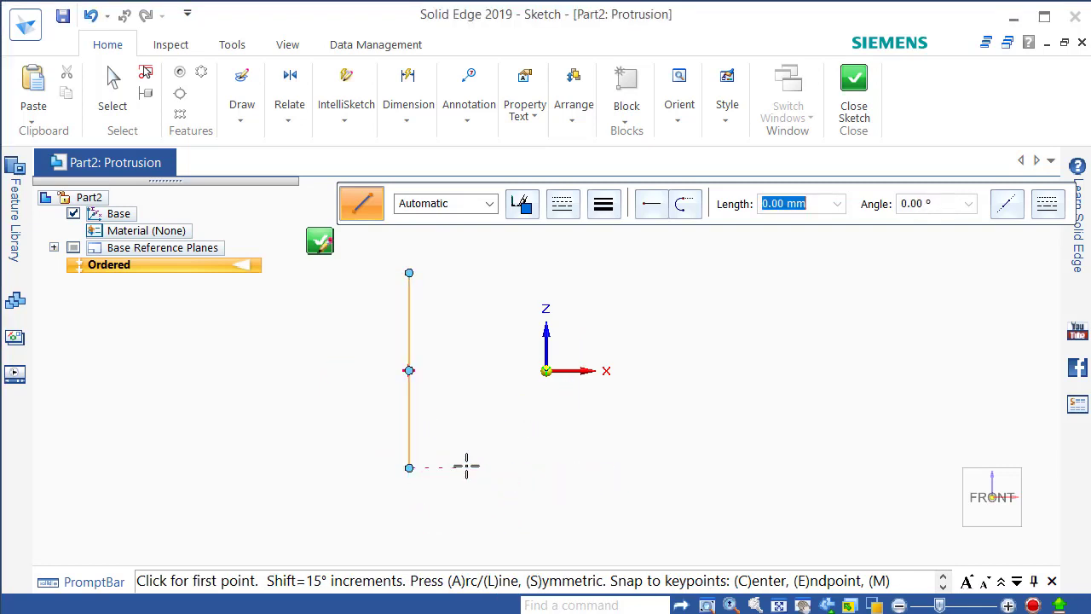
Draw a connected chain of a sloping bottom line about 127 mm long crossing the first line, a vertical right side and a horizontal top line short of it
click(117, 121)
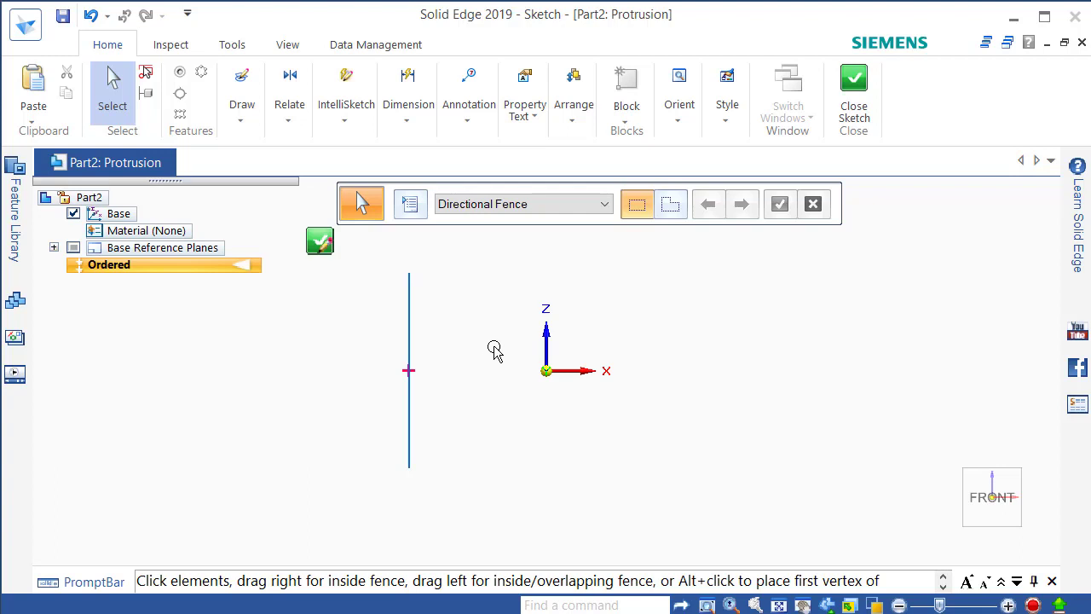
click(243, 123)
click(236, 154)
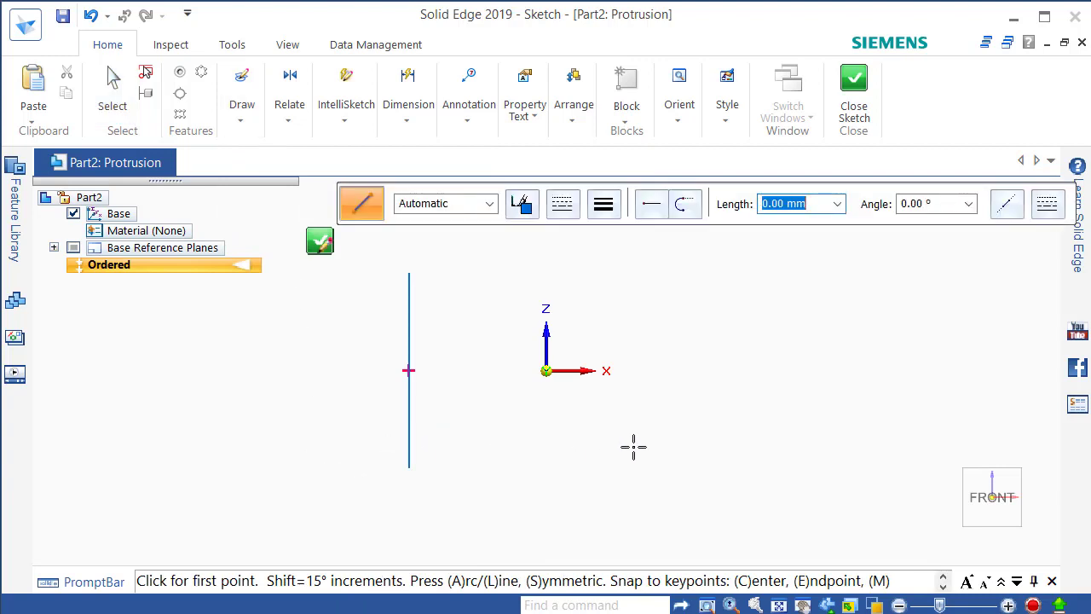
click(384, 450)
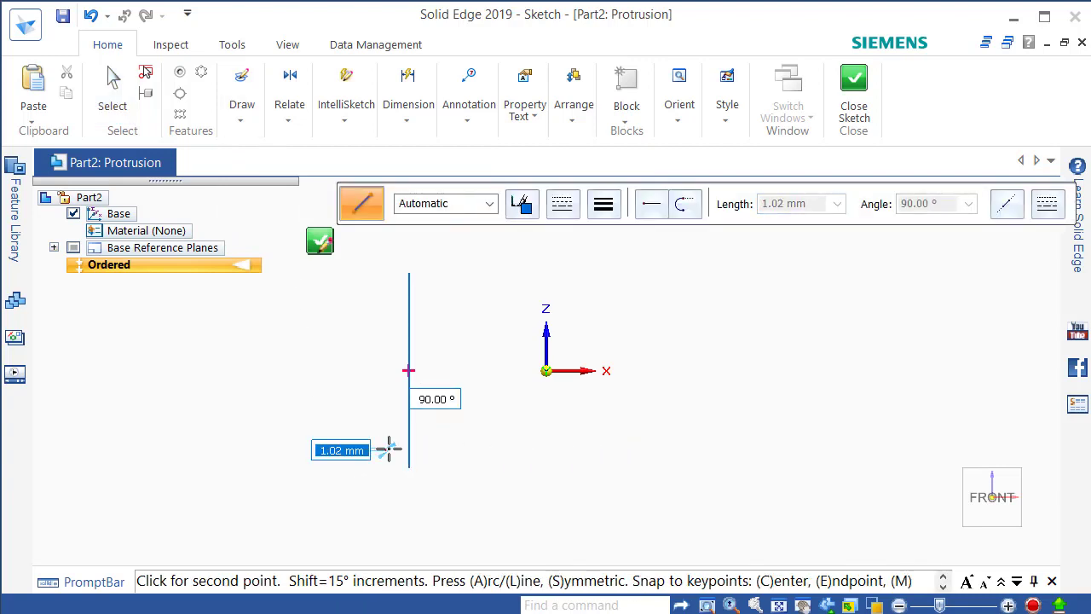
click(703, 474)
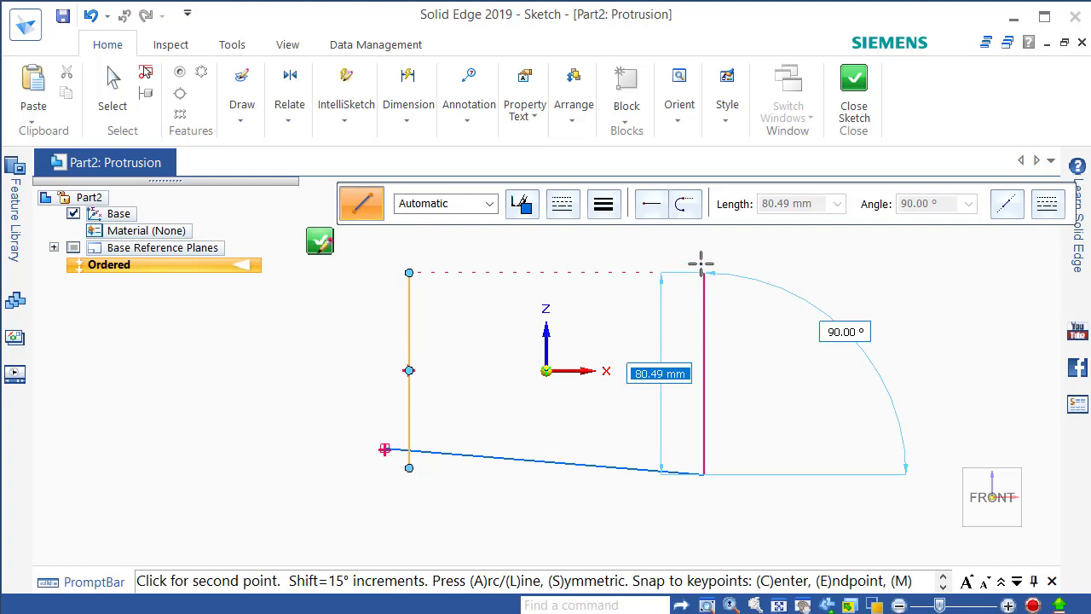
click(700, 255)
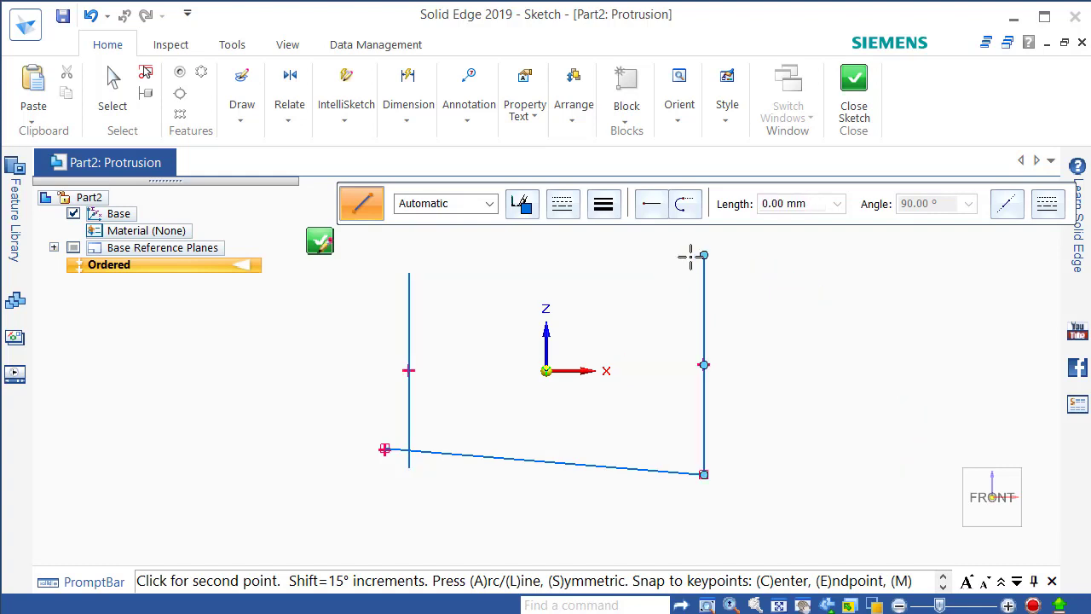
click(430, 254)
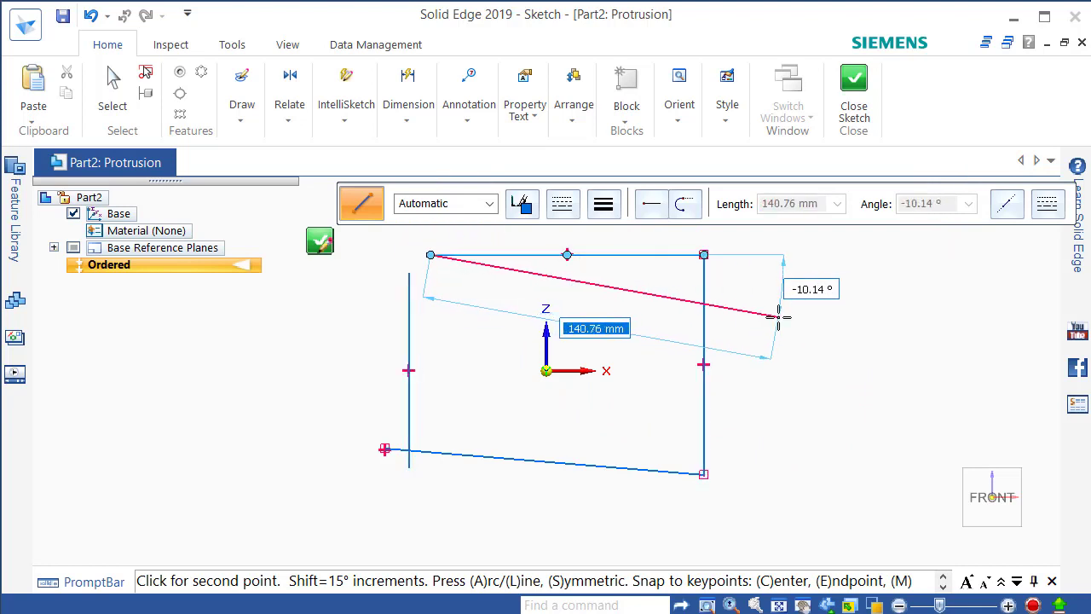
key(Escape)
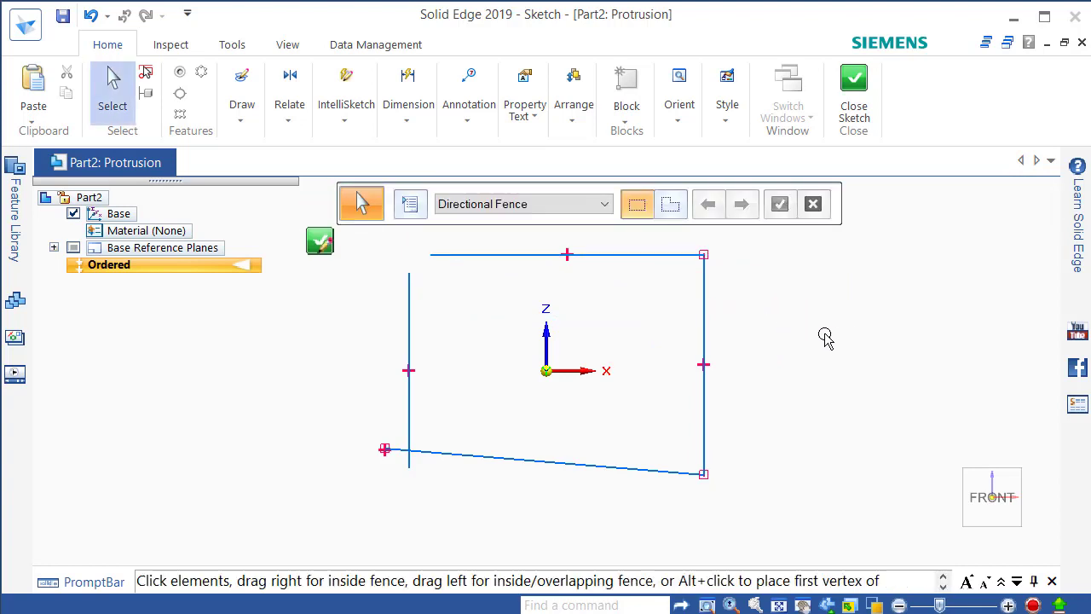
Try to finish the profile sketch and examine the elements highlighted by each error in the Profile Error Assistant
click(322, 246)
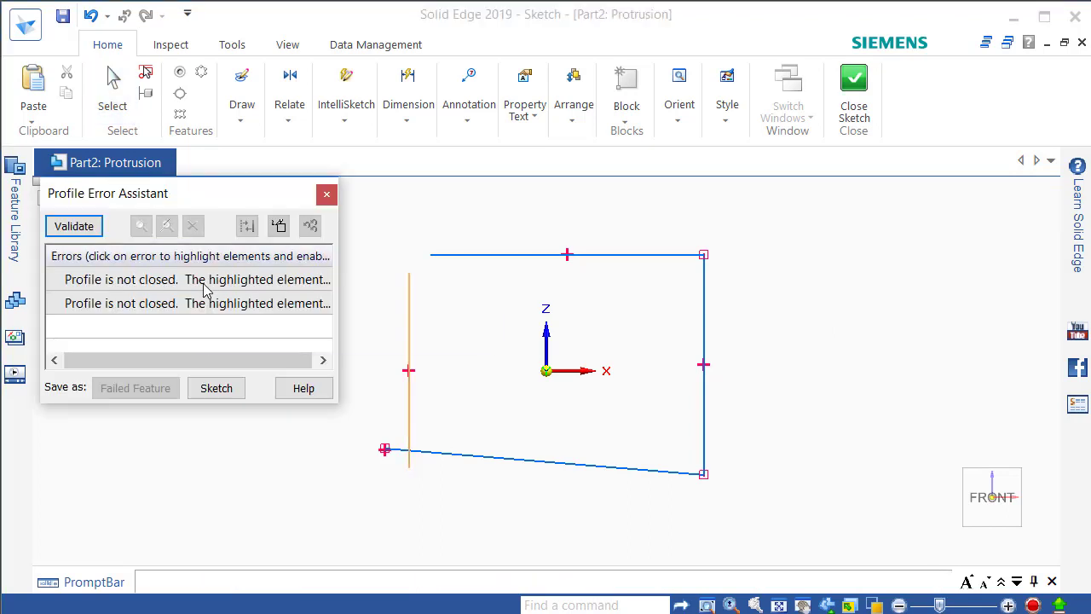
click(213, 284)
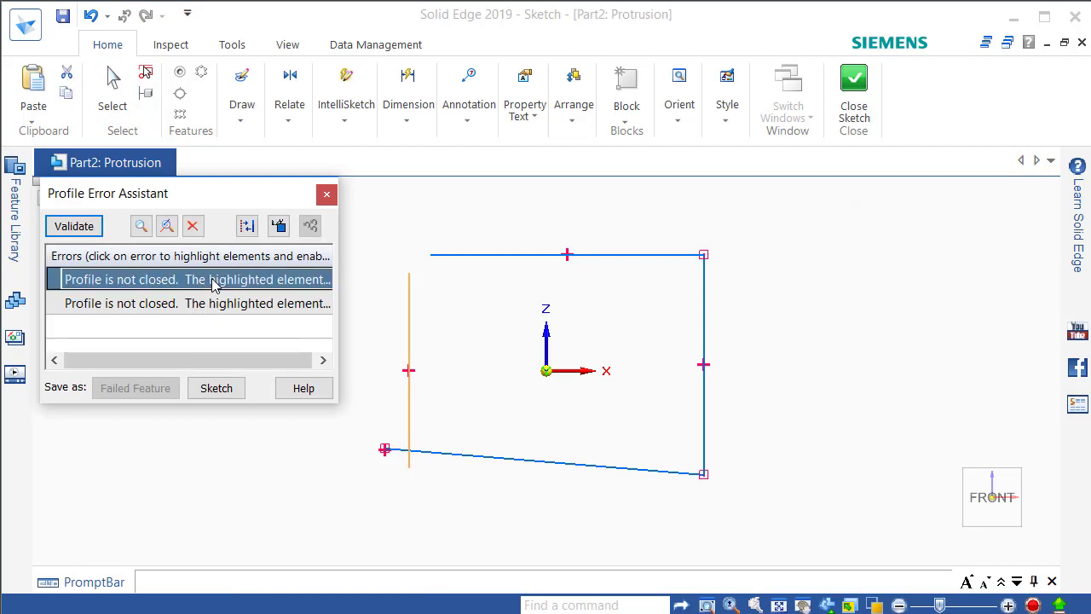
click(202, 308)
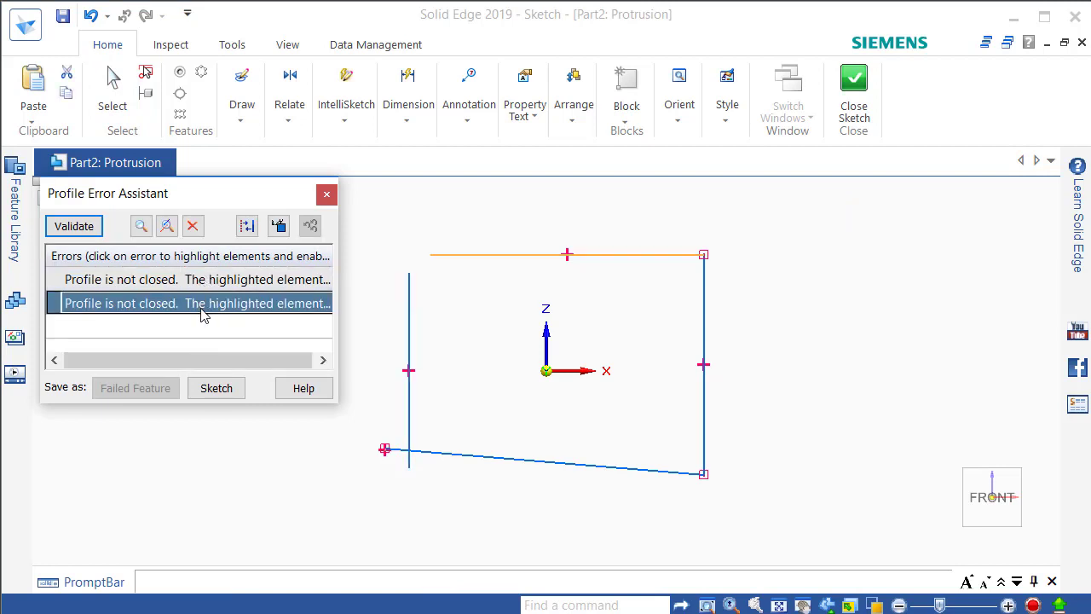
click(328, 197)
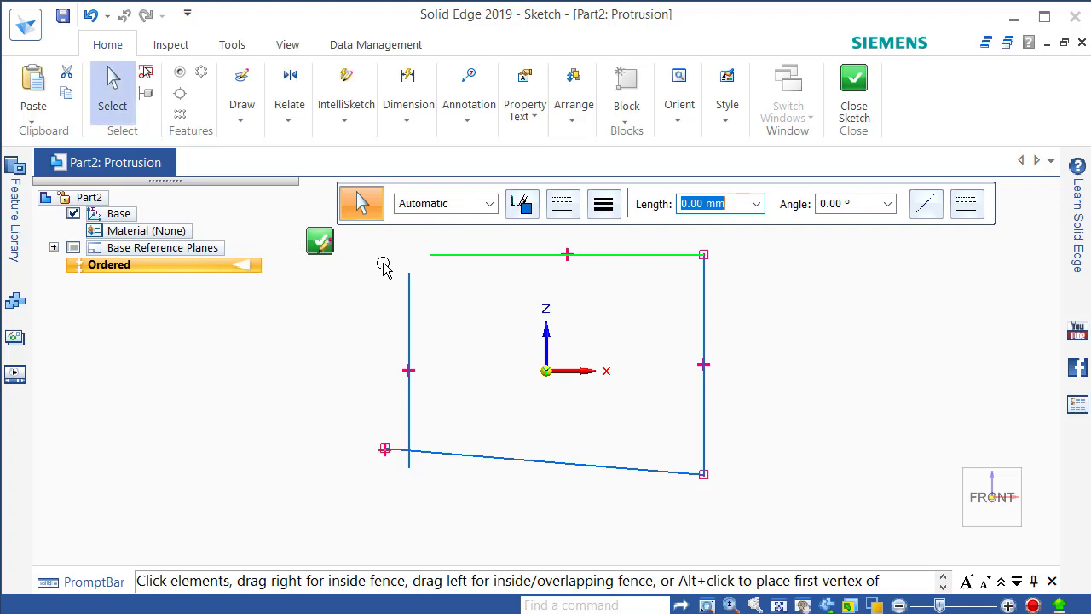
click(309, 324)
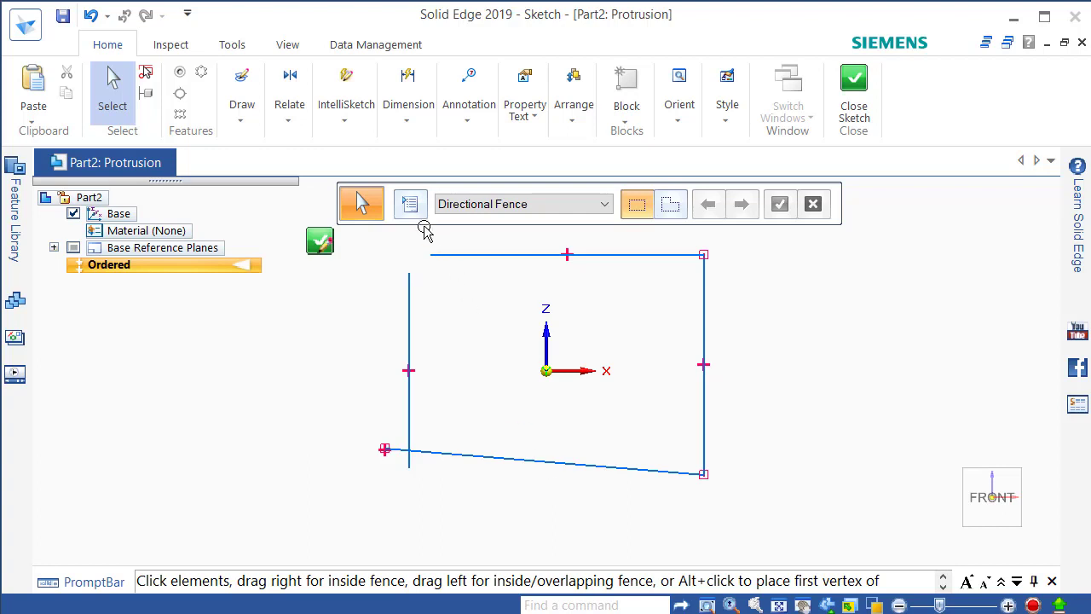
Apply a horizontal relationship to the sloping bottom line of the profile
click(475, 456)
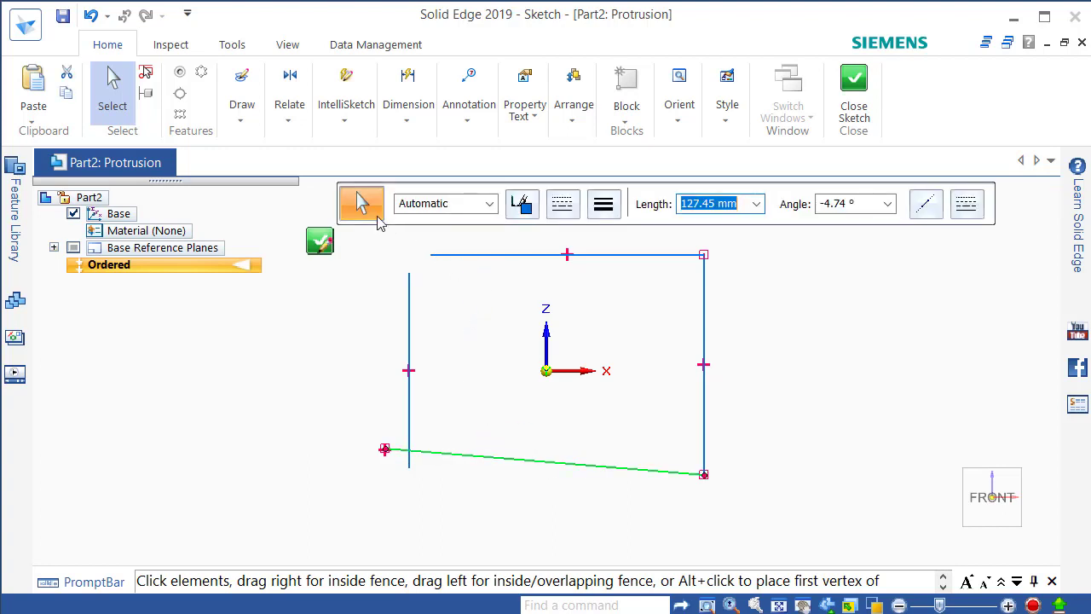
click(288, 124)
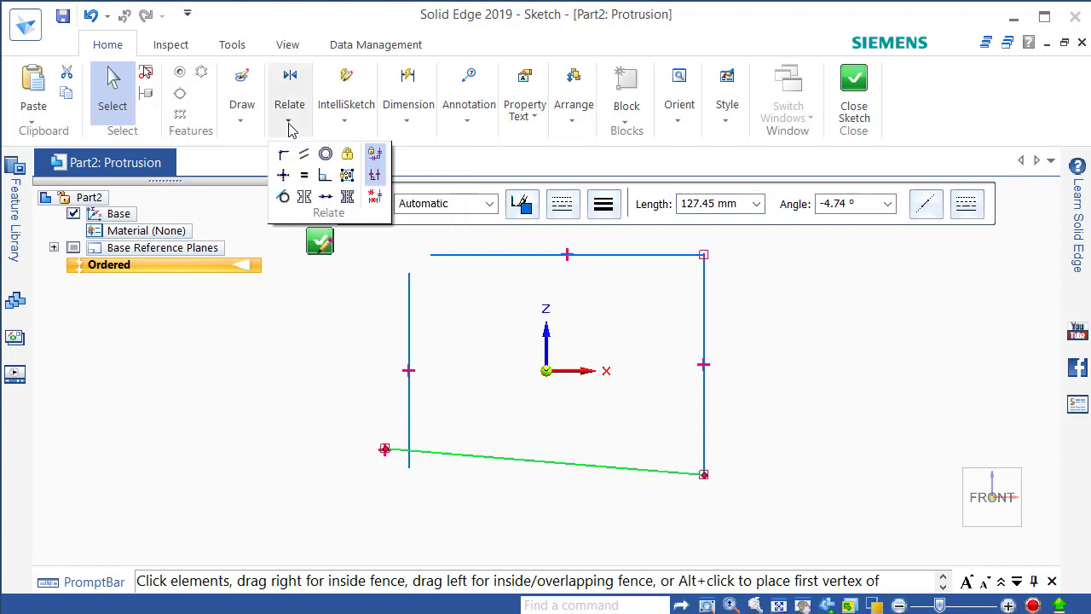
click(284, 182)
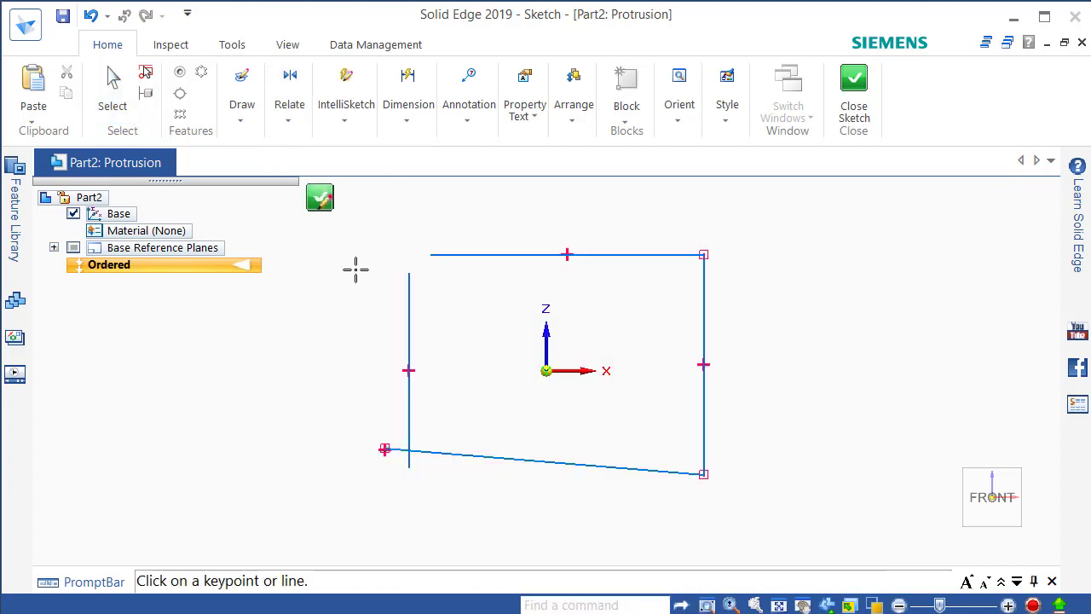
click(508, 458)
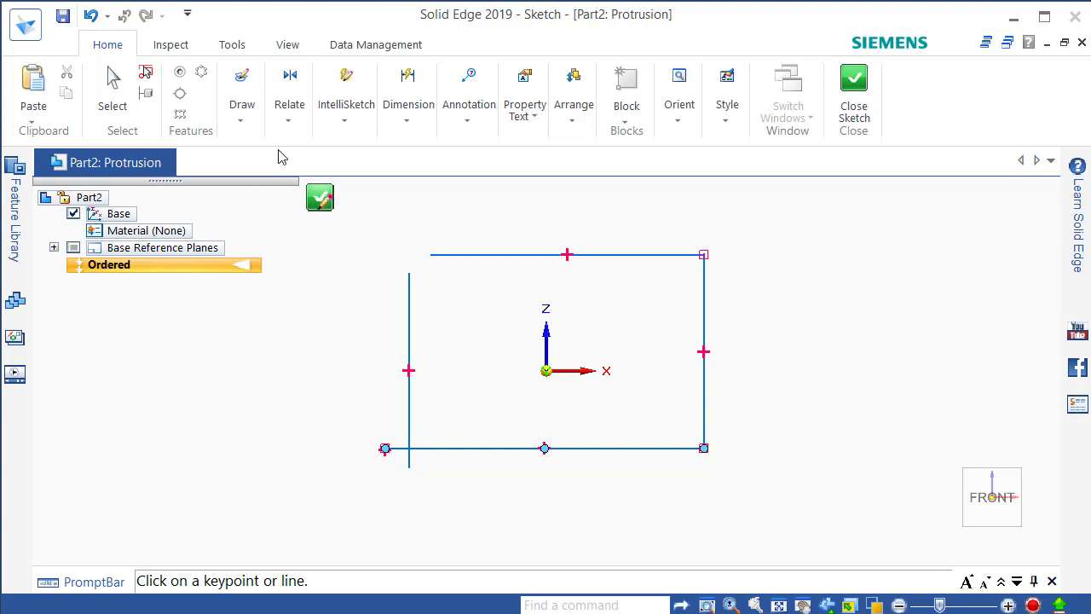
Trim off the end of the left vertical line that projects below the bottom line
click(242, 121)
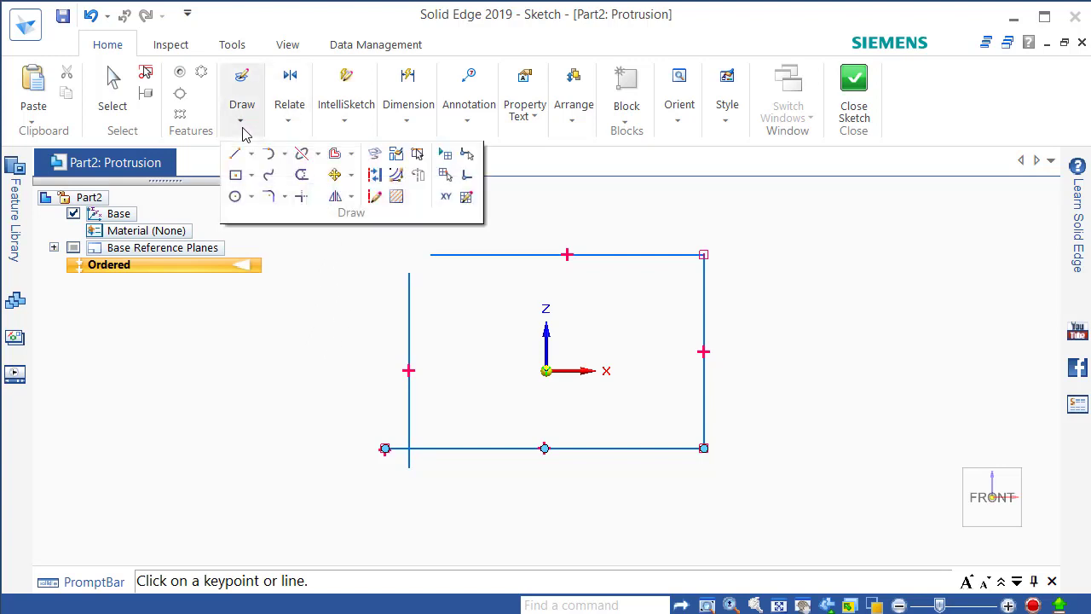
click(301, 175)
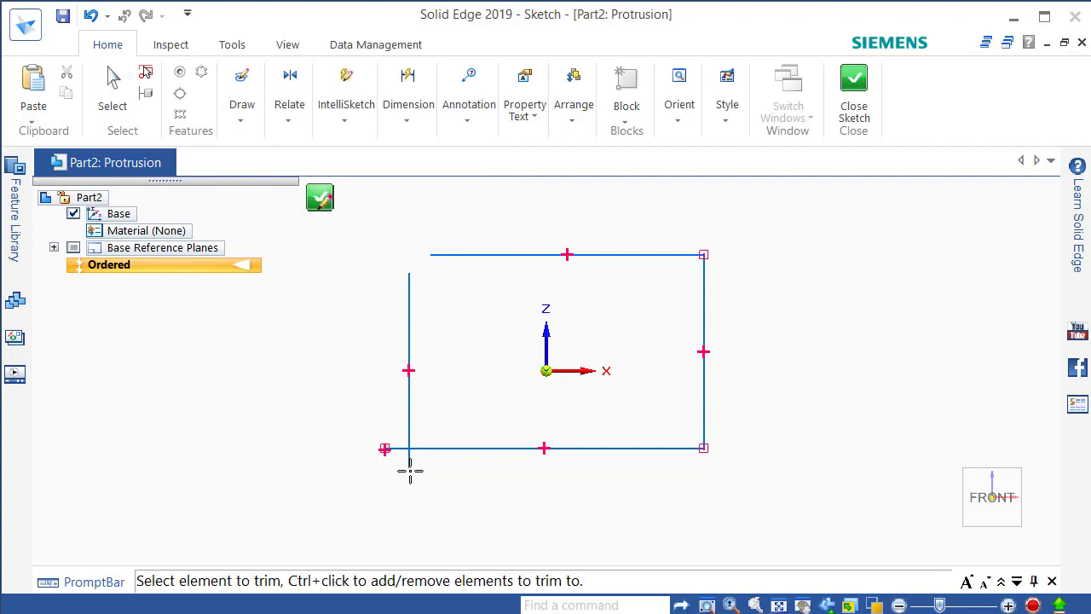
click(410, 467)
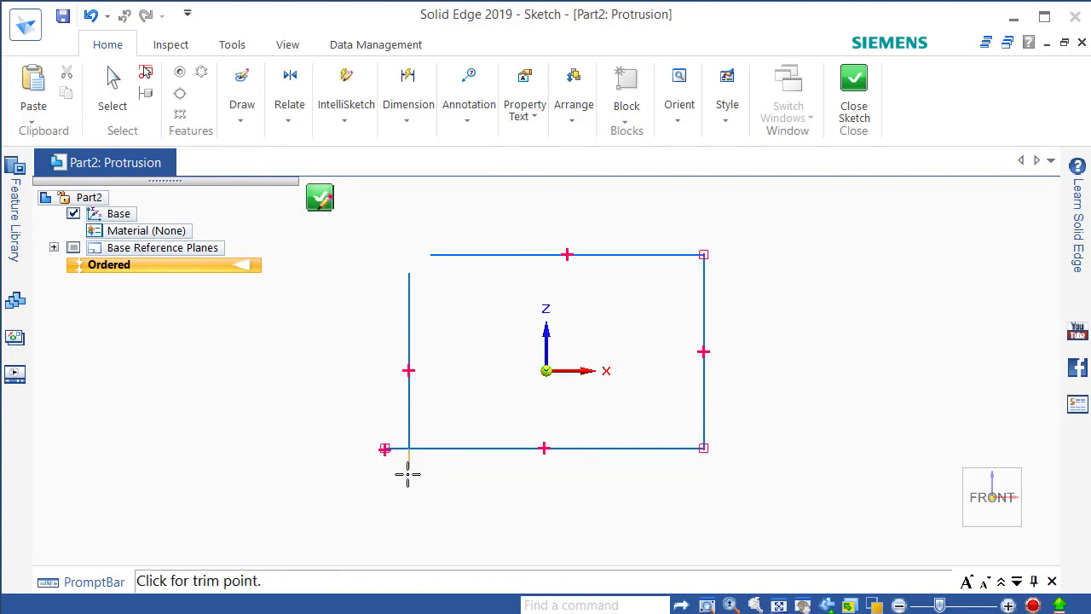
click(410, 464)
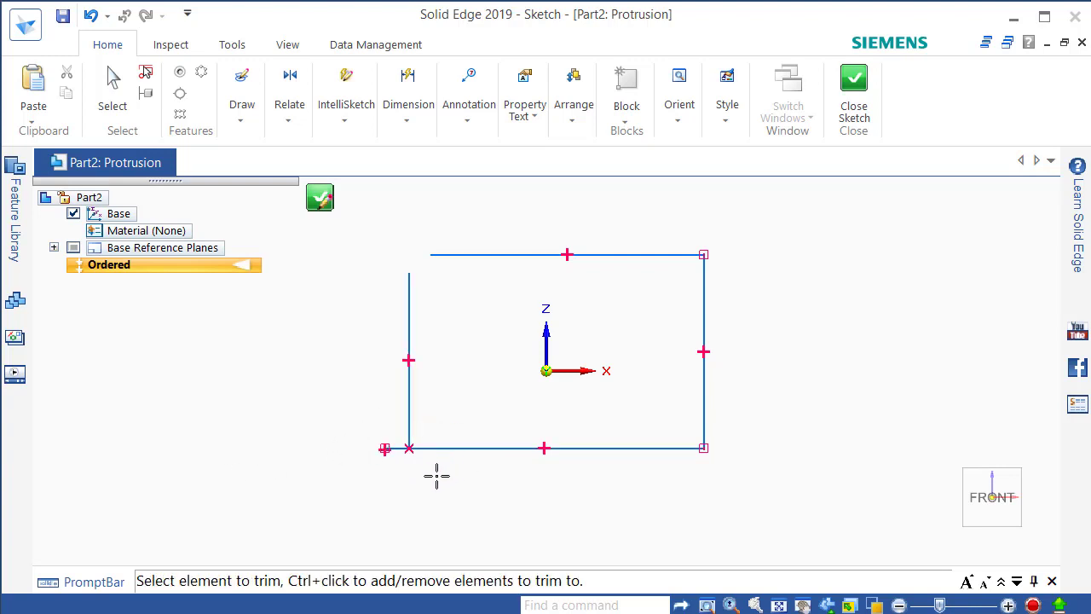
Trim the left vertical line and the bottom line to a clean lower-left corner with Trim Corner
click(240, 126)
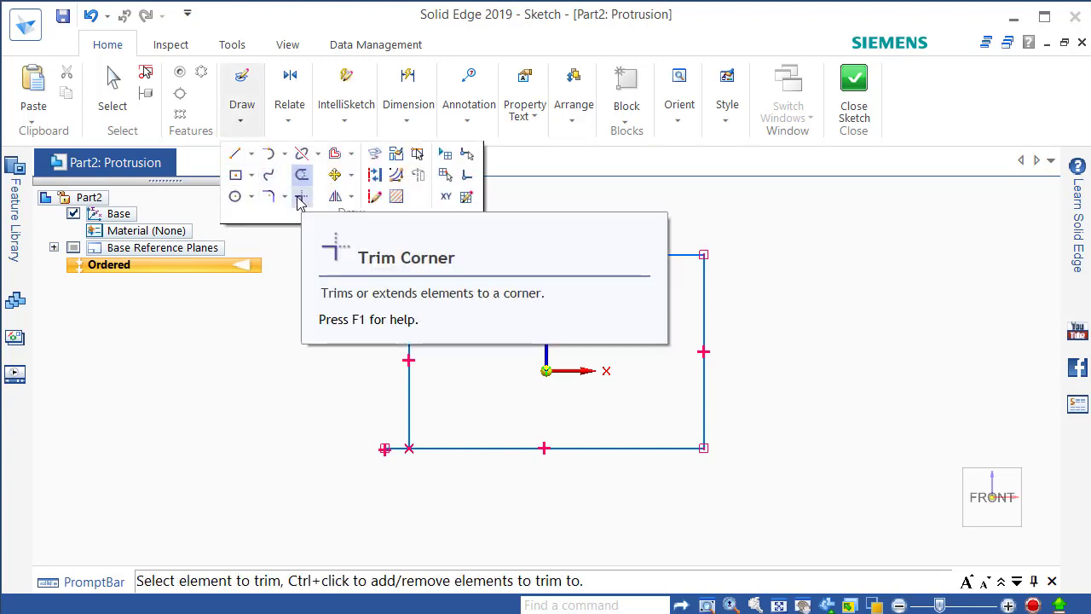
click(298, 201)
mouse_move(327, 416)
mouse_down()
mouse_move(388, 395)
mouse_move(500, 455)
mouse_move(540, 503)
mouse_up()
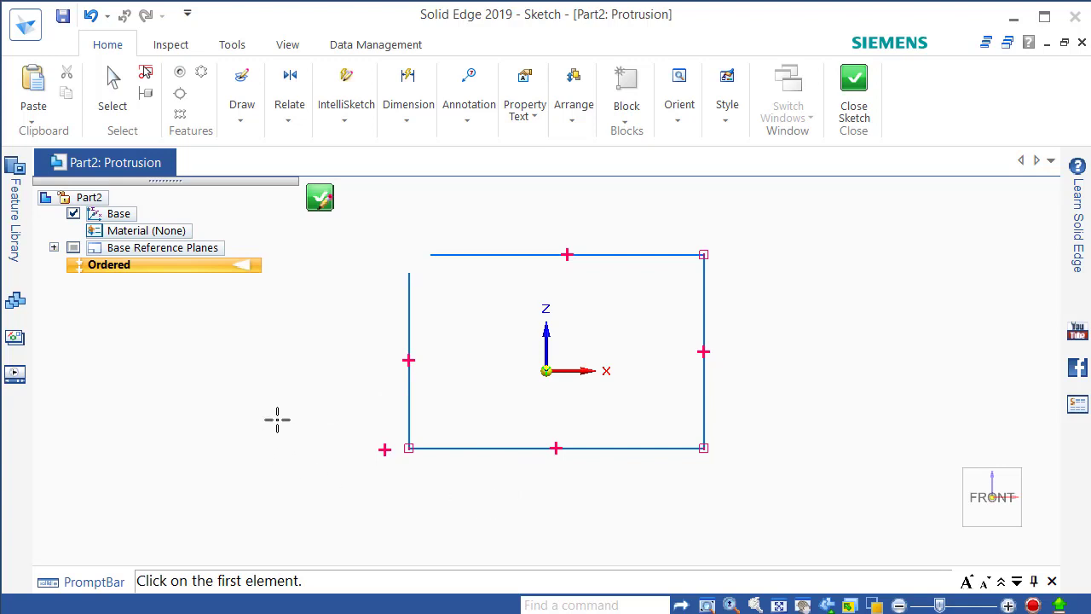
Join the left and top lines at the upper-left corner with Trim Corner and delete the stray line fragments outside the lower-left corner
drag(371, 318, 409, 317)
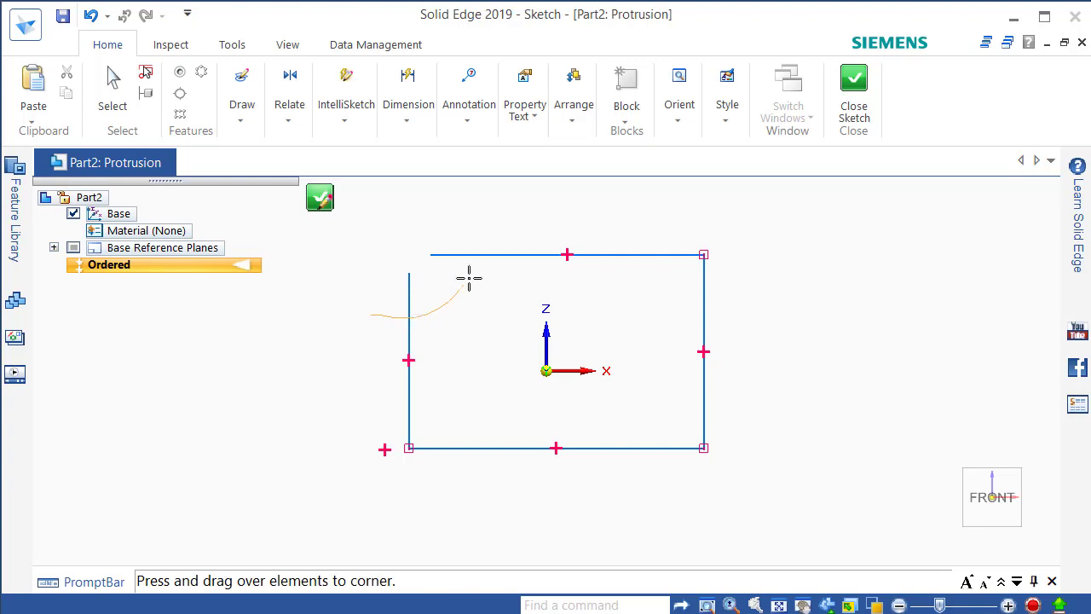
drag(469, 278, 495, 228)
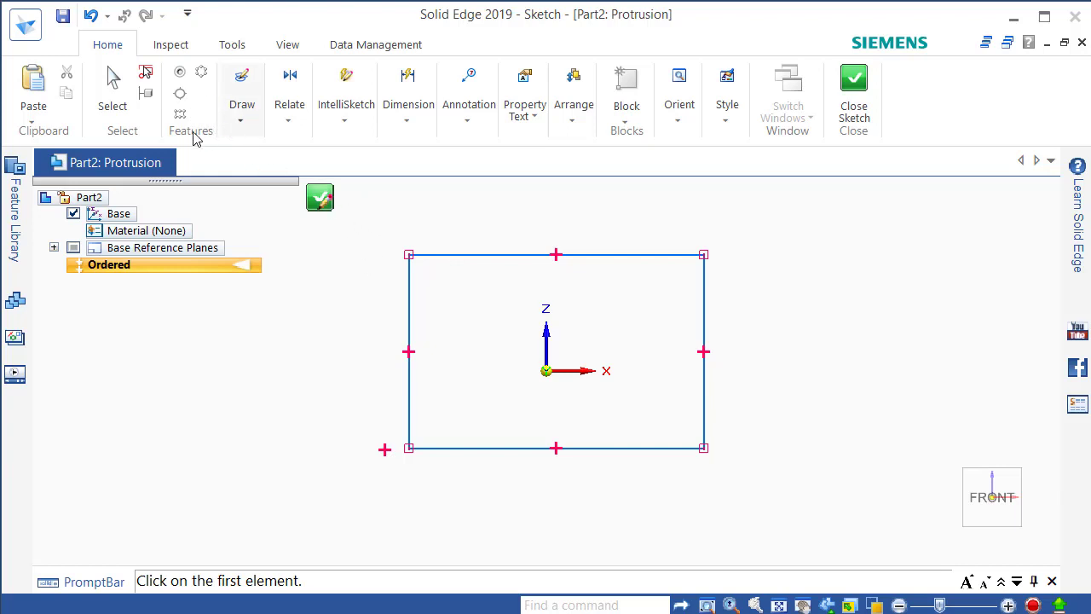
click(111, 82)
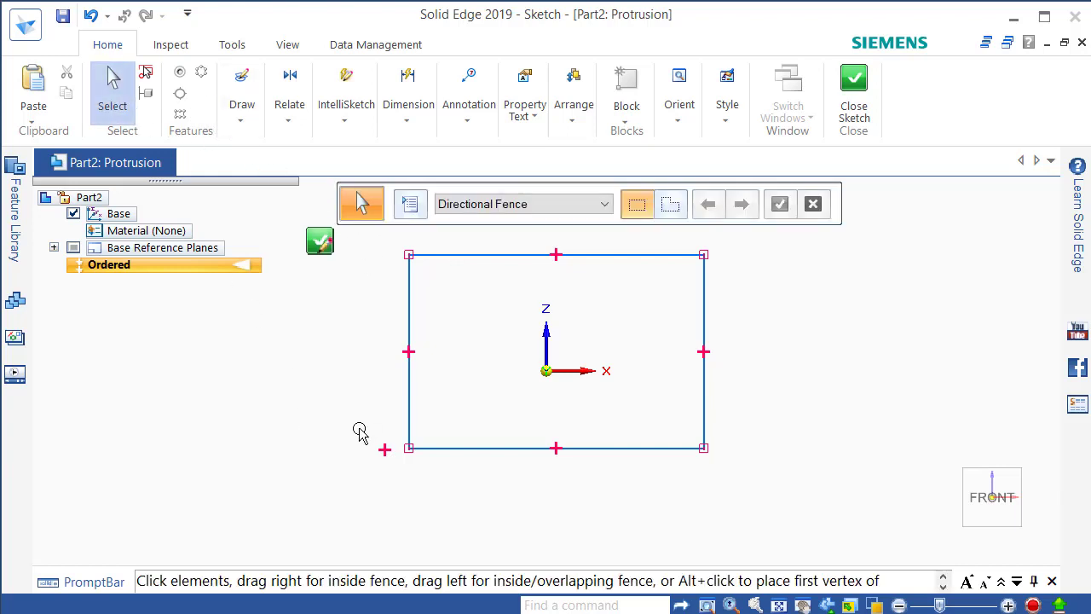
drag(366, 430, 399, 482)
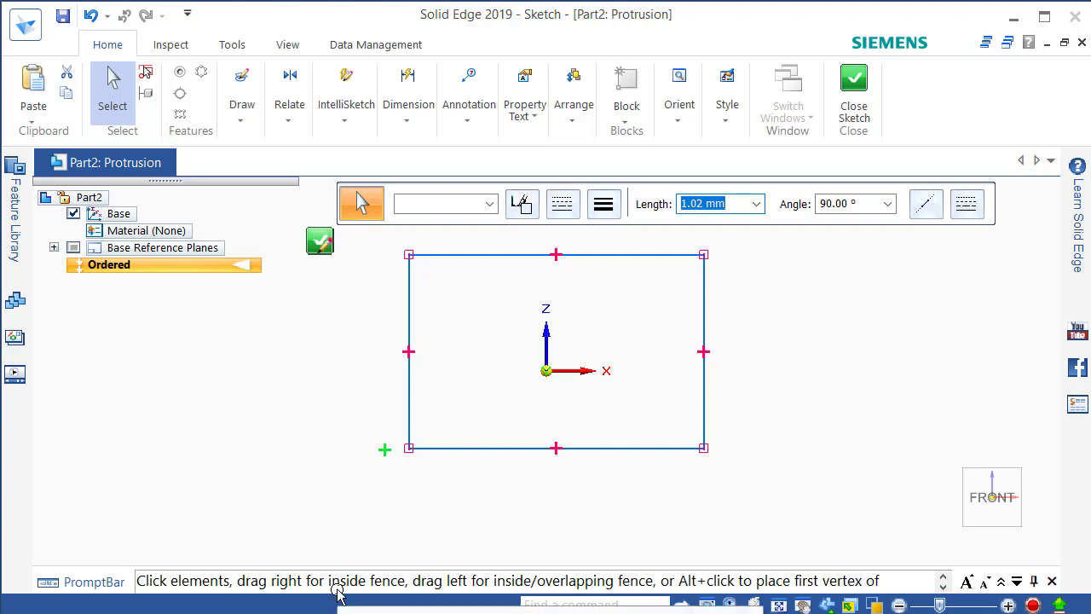
key(Delete)
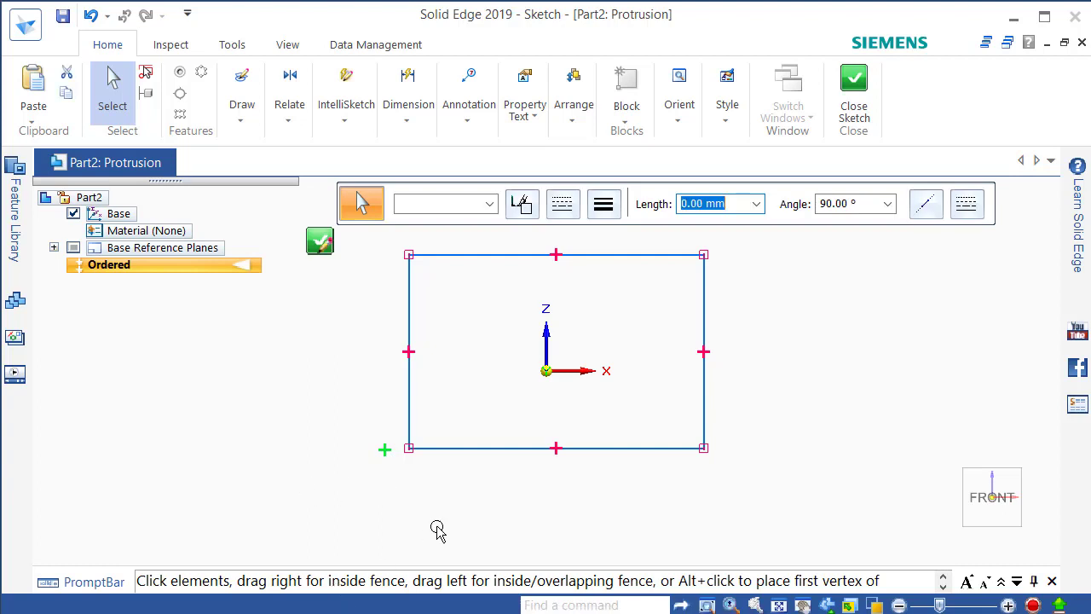
click(354, 413)
drag(354, 414, 407, 497)
key(Delete)
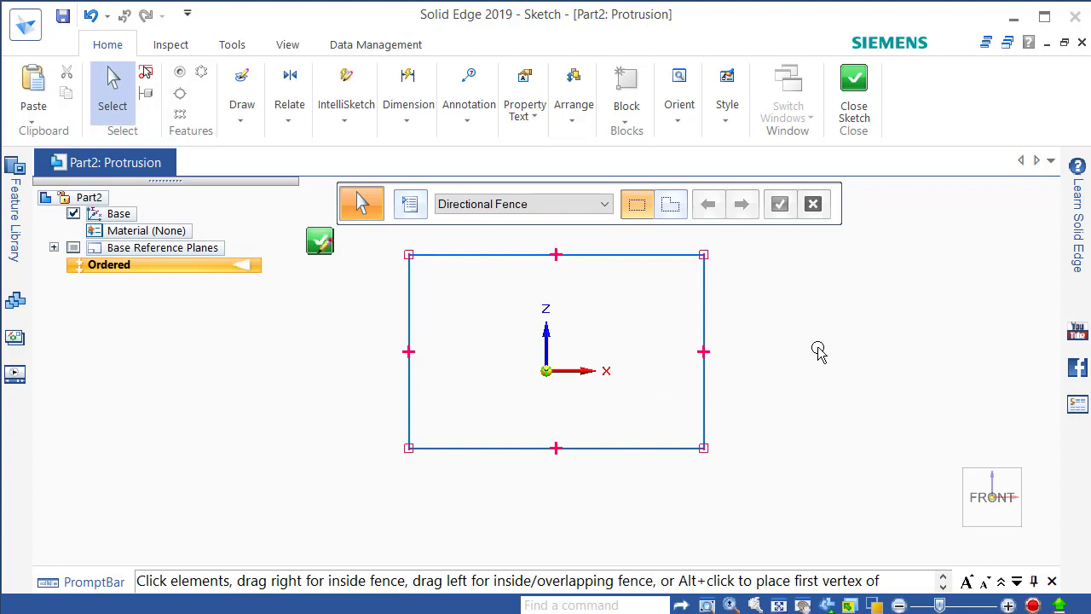
Apply an equal relationship between the top line and the left line to make the rectangle a square
click(289, 124)
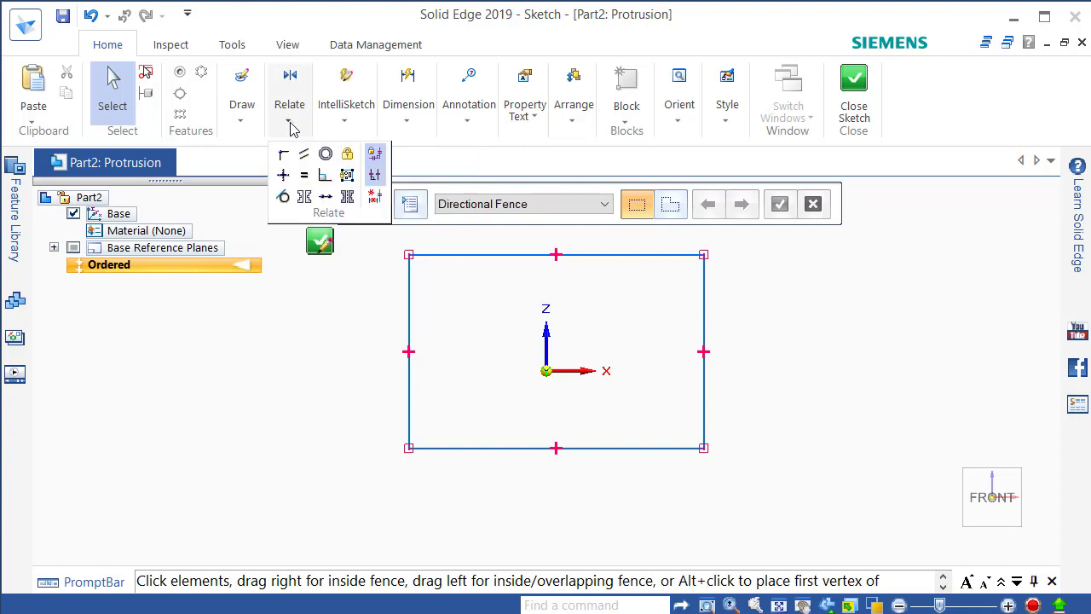
click(306, 182)
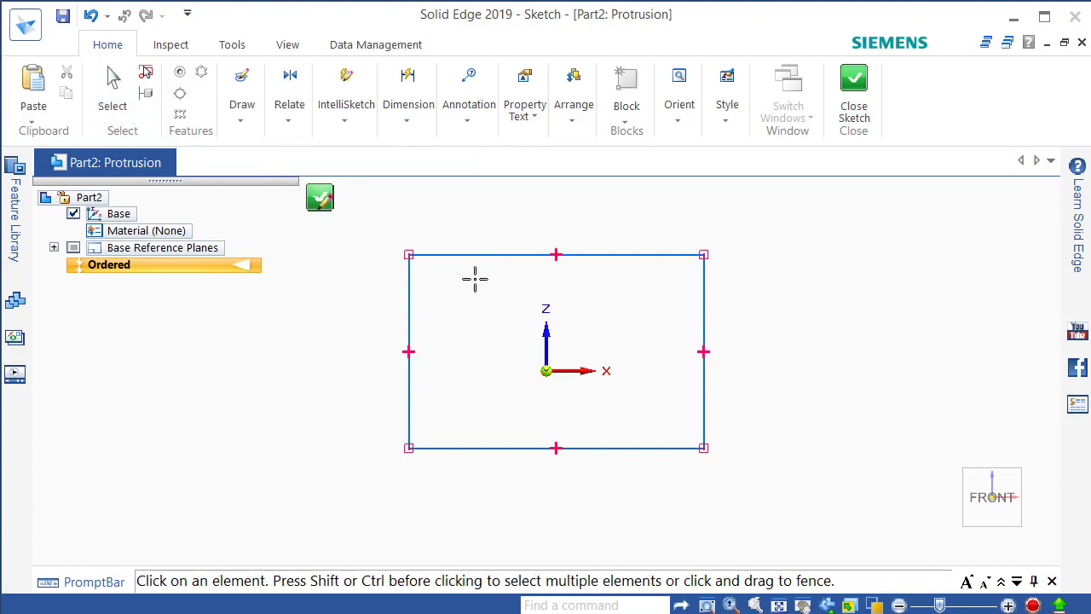
click(491, 254)
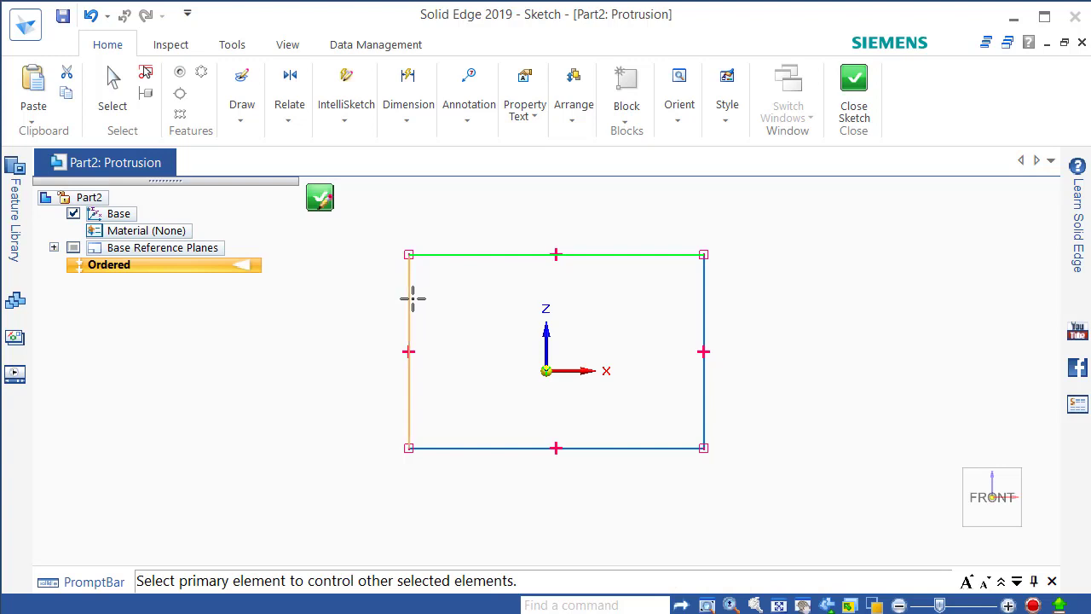
click(410, 297)
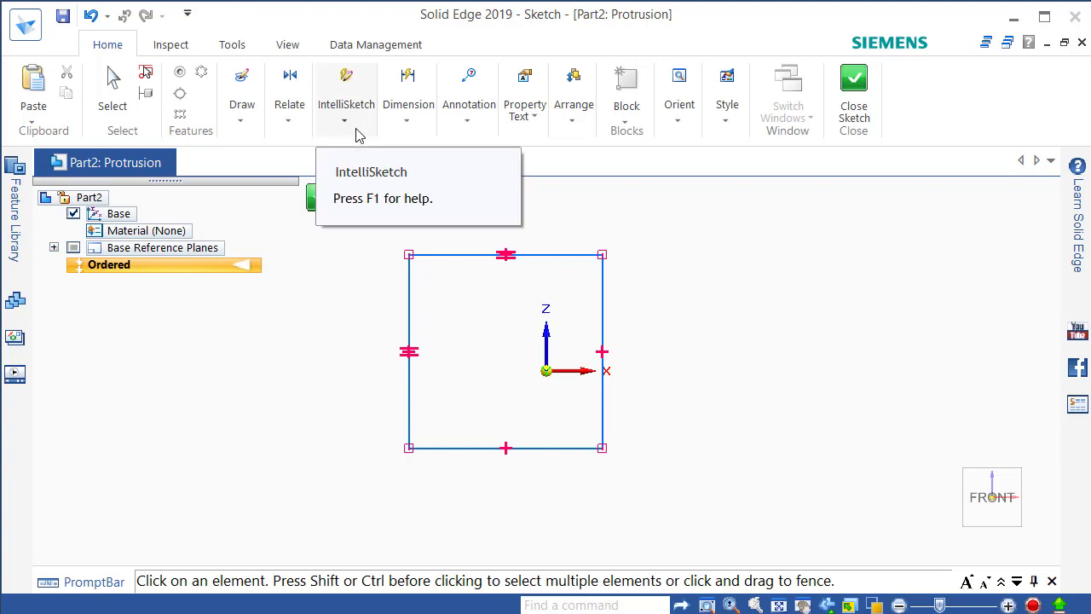
Dimension the square's right side with Smart Dimension and set its length to 80 mm
click(408, 125)
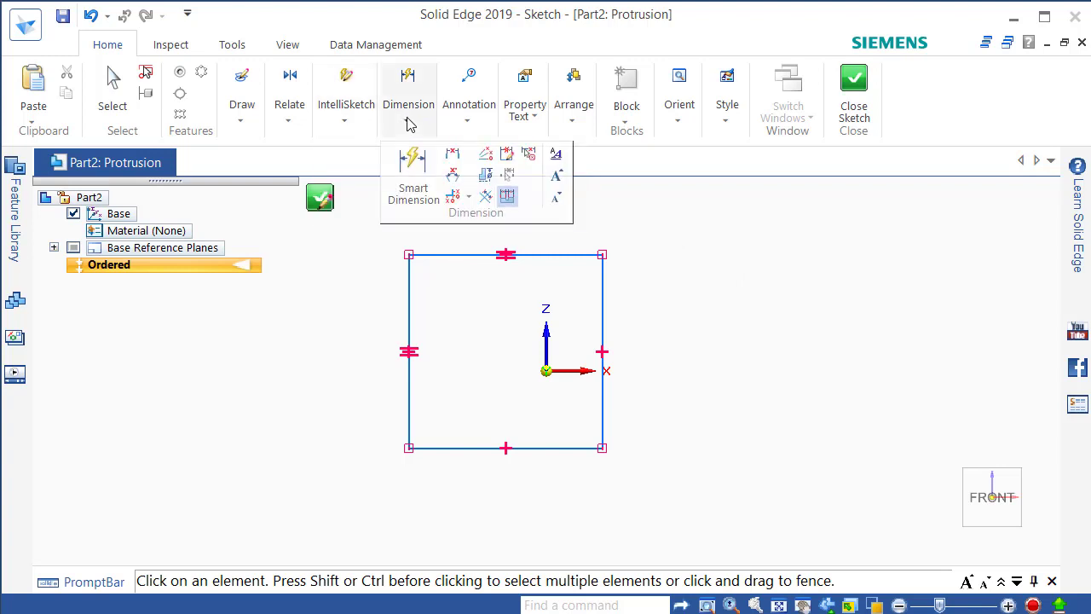
click(417, 167)
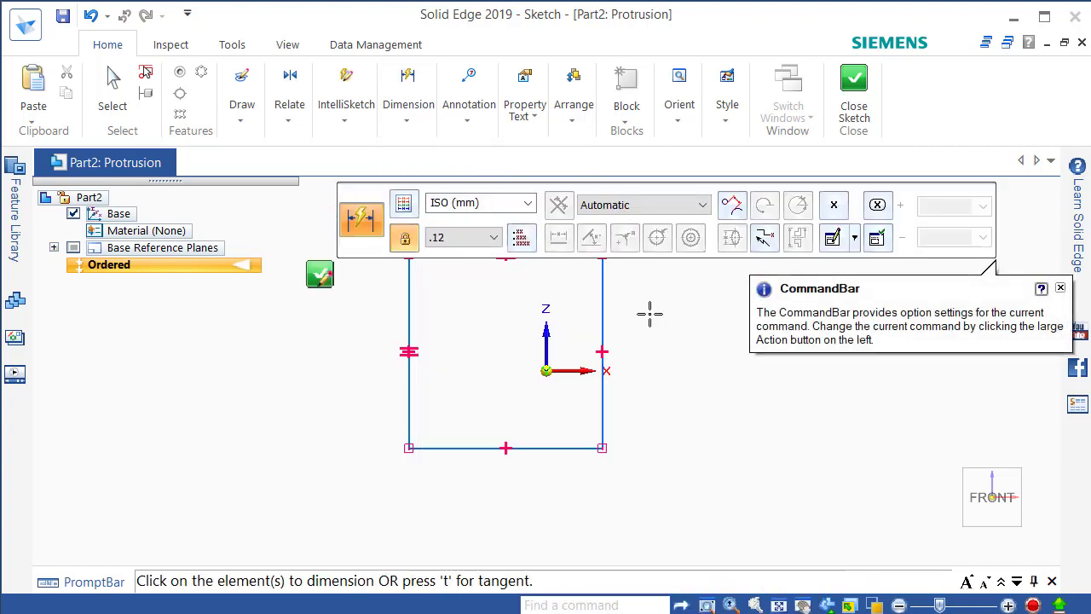
click(604, 312)
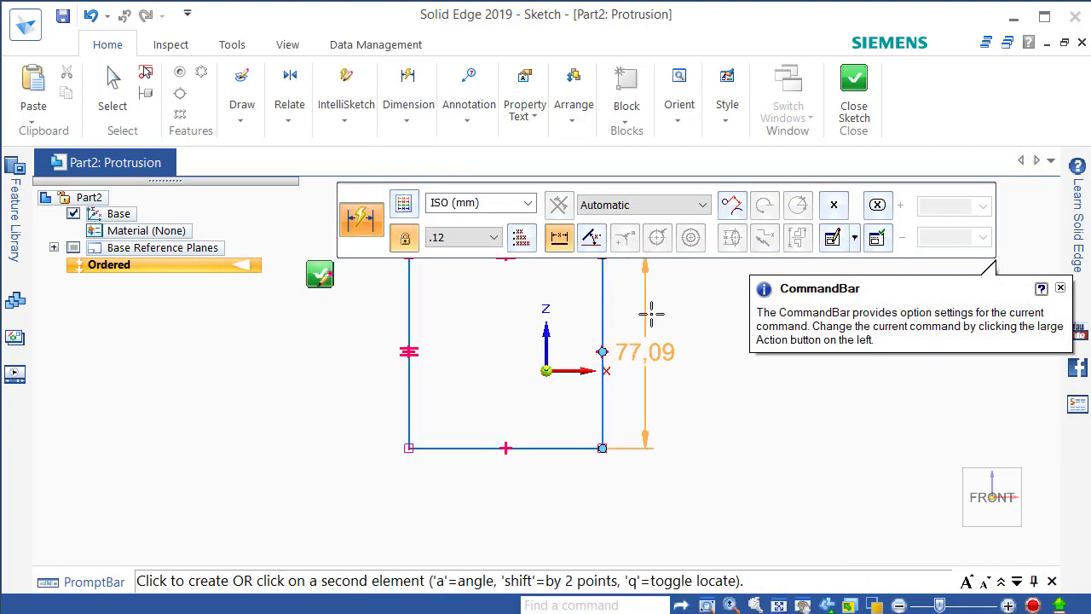
click(680, 318)
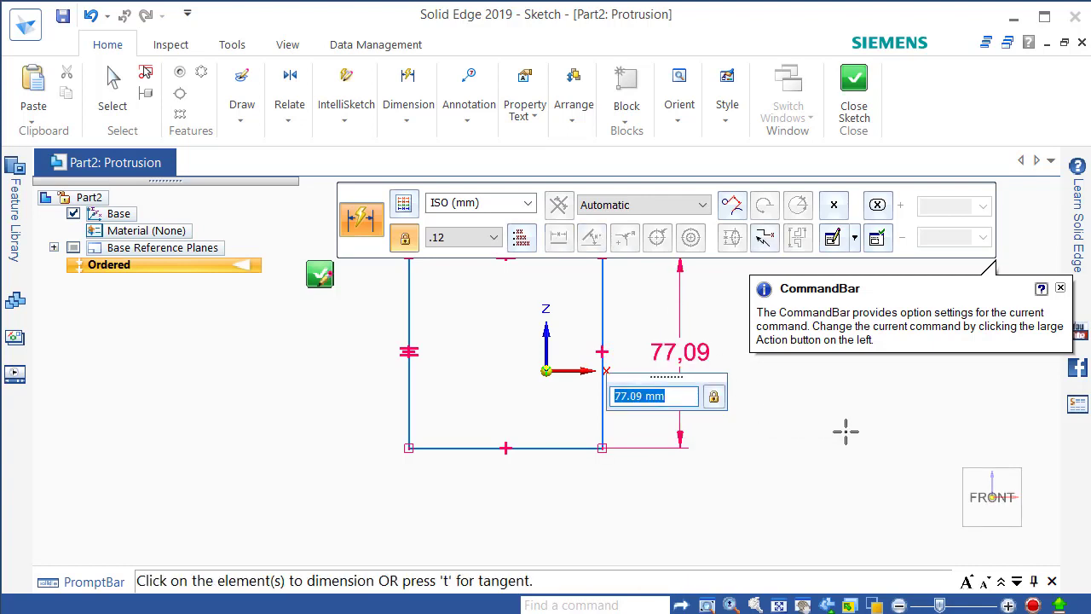
text(8)
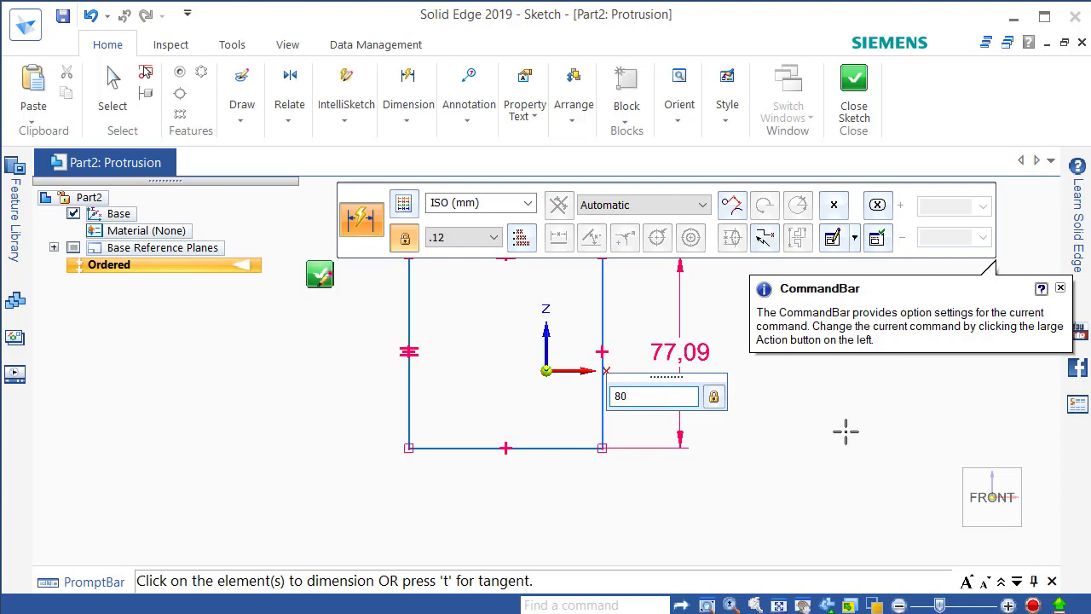
text(0)
key(Return)
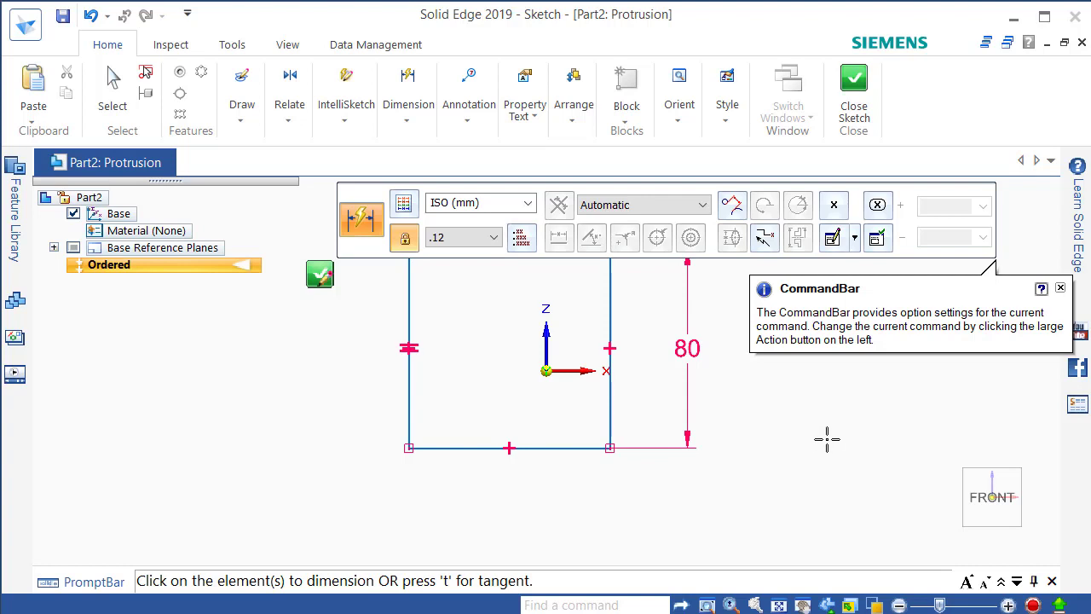
Close the sketch and extrude the square profile about 264 mm backward from the front plane, finishing the feature
click(320, 276)
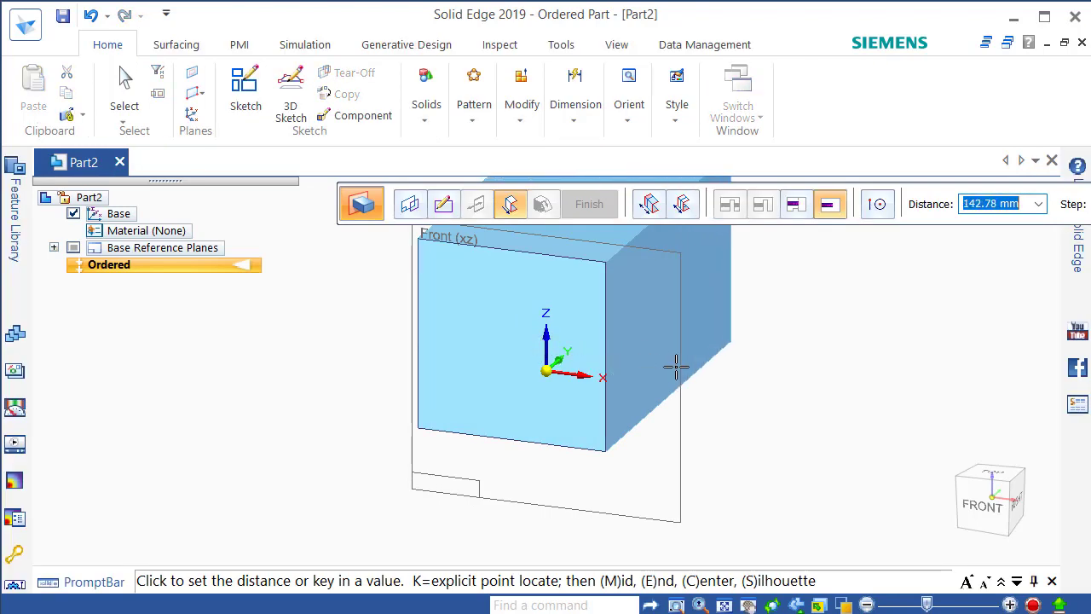
click(846, 349)
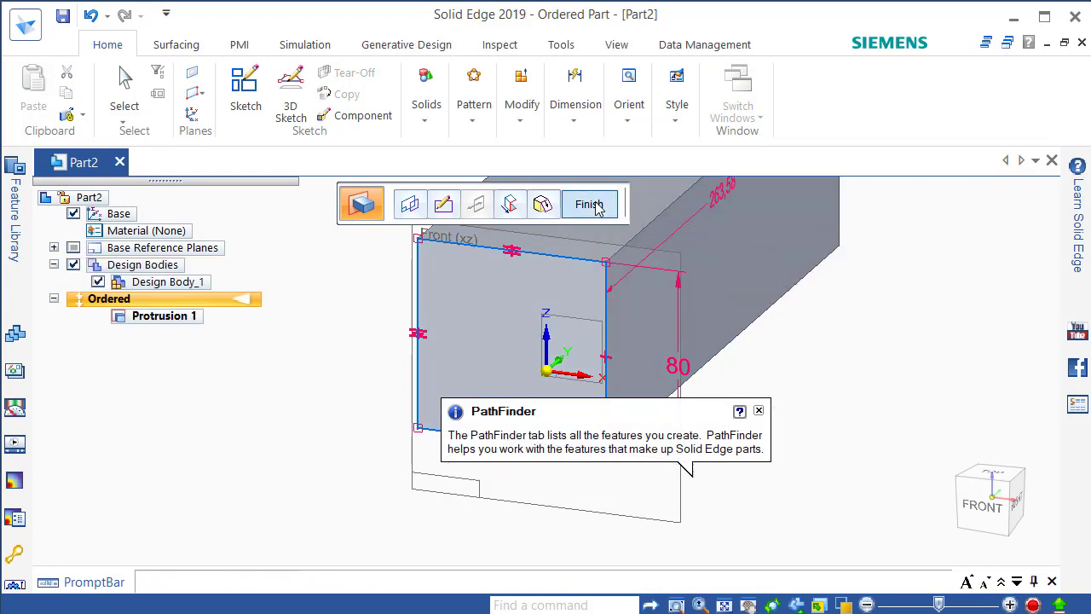
click(591, 205)
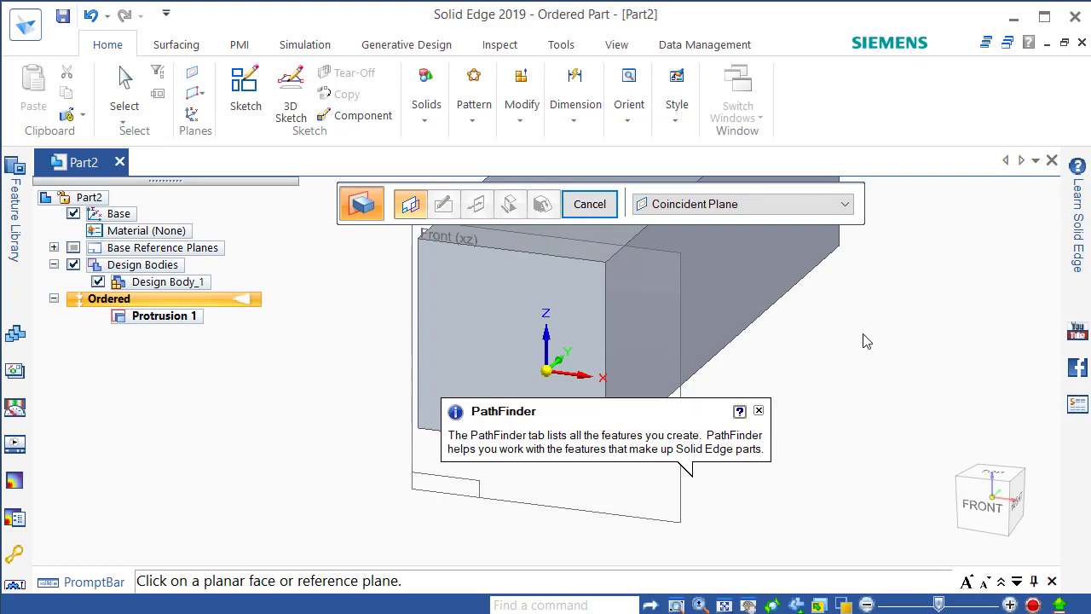
key(Escape)
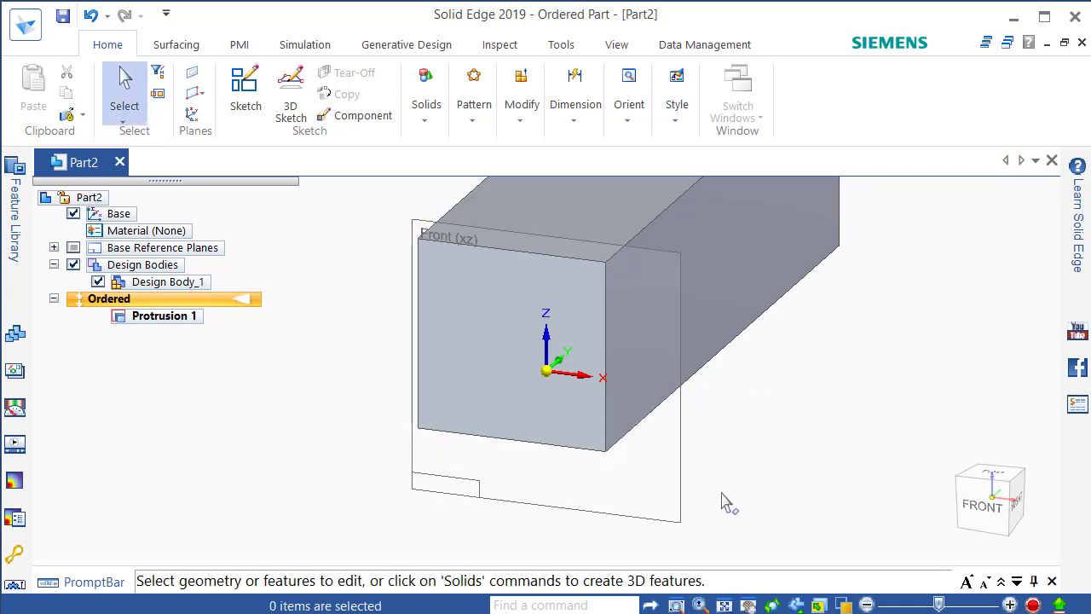
Open the Variable Table of the part and enlarge it to show more rows
scroll(711, 506, down, 1)
scroll(455, 515, down, 1)
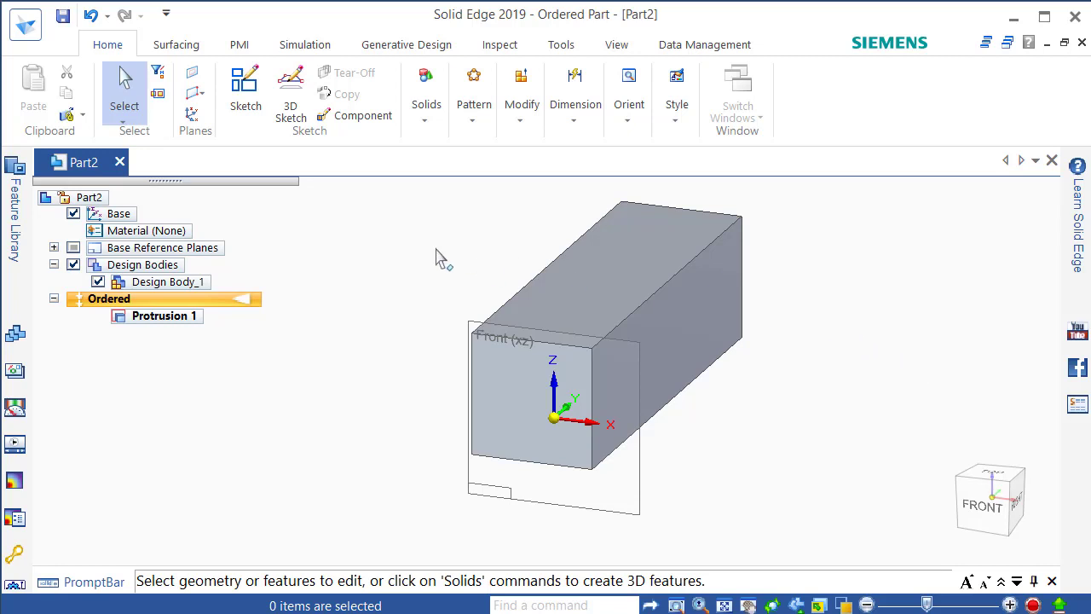
click(562, 49)
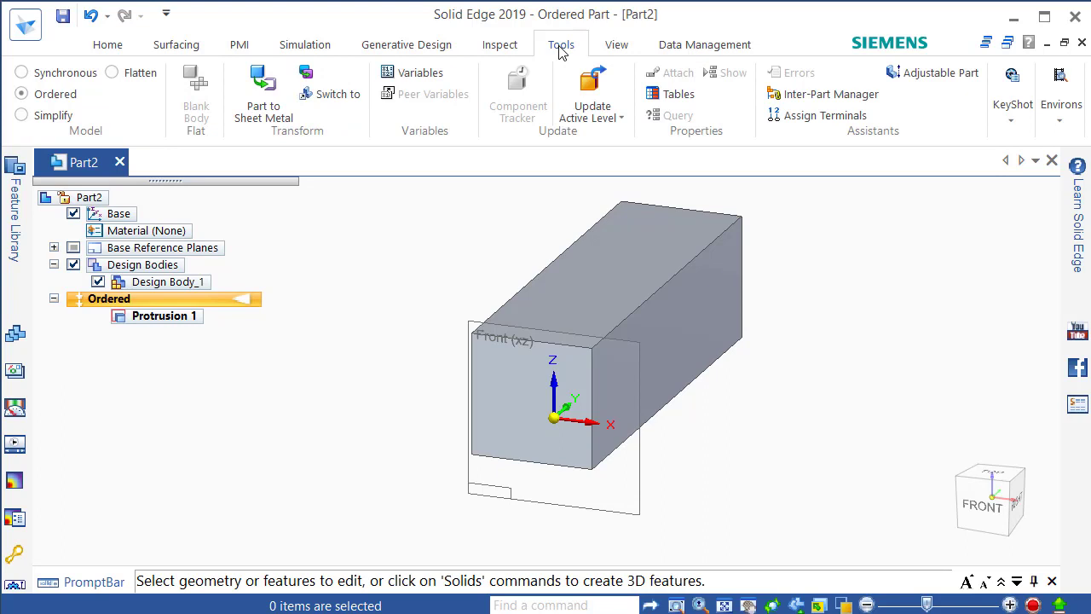
click(424, 77)
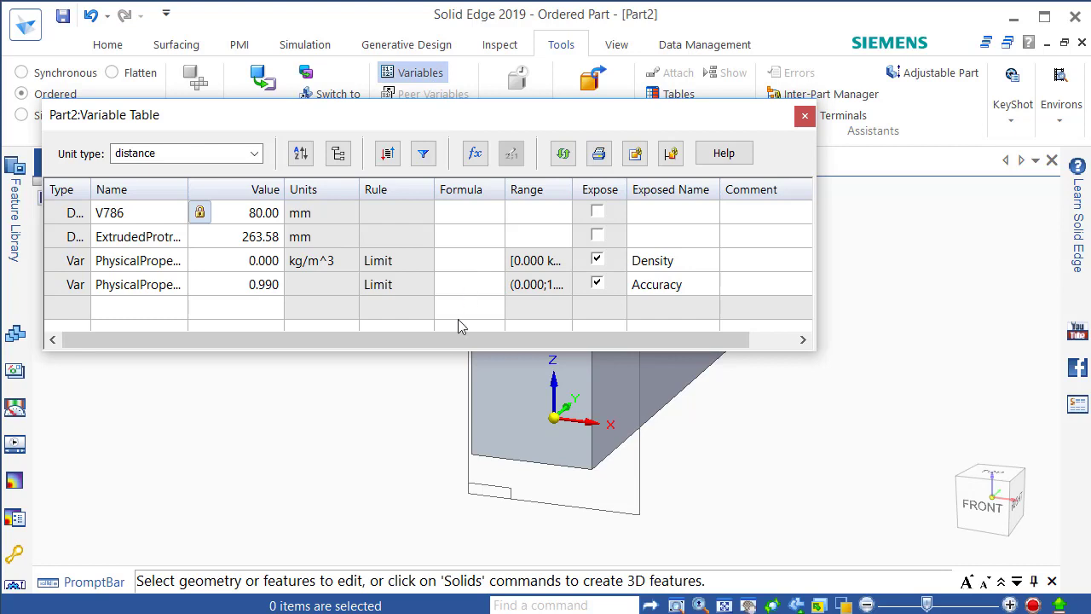
drag(427, 354, 452, 474)
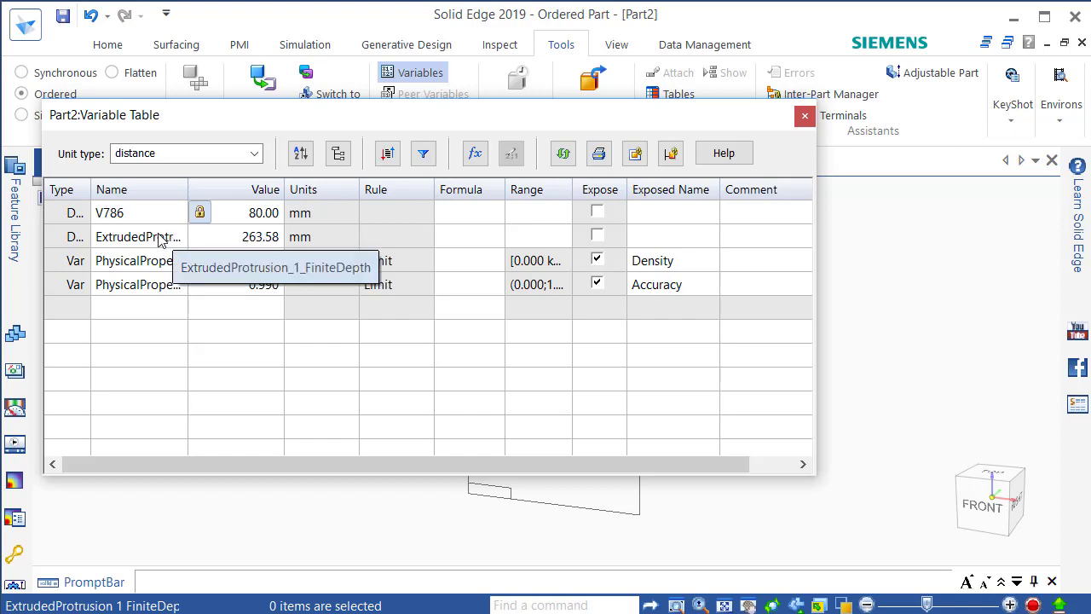
Set the formula of the extrusion's finite depth variable to =V786, linking it to the 80 mm side dimension, and close the Variable Table
click(261, 240)
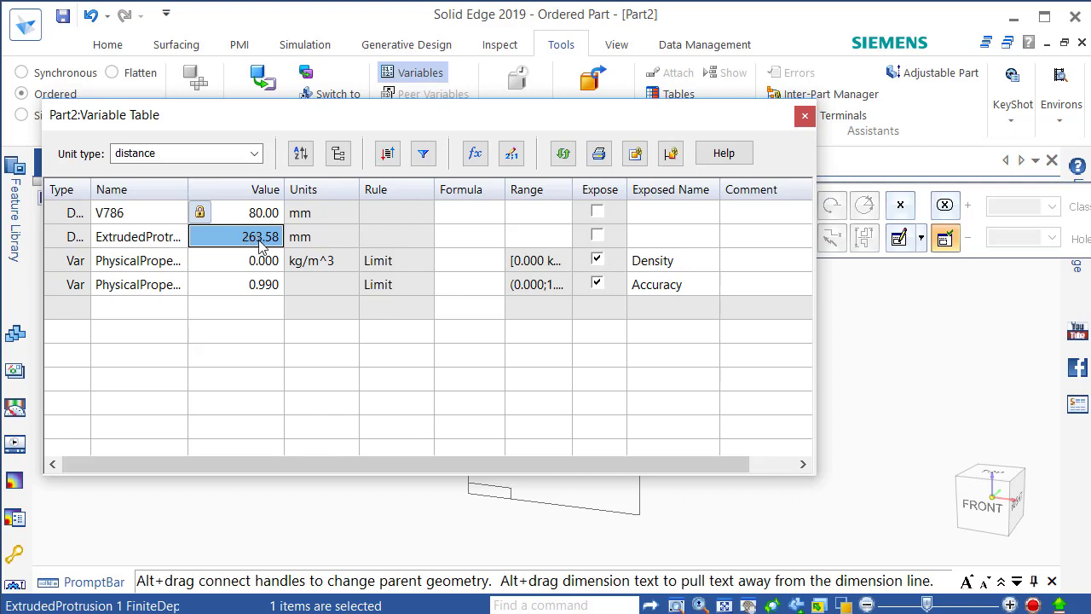
click(467, 237)
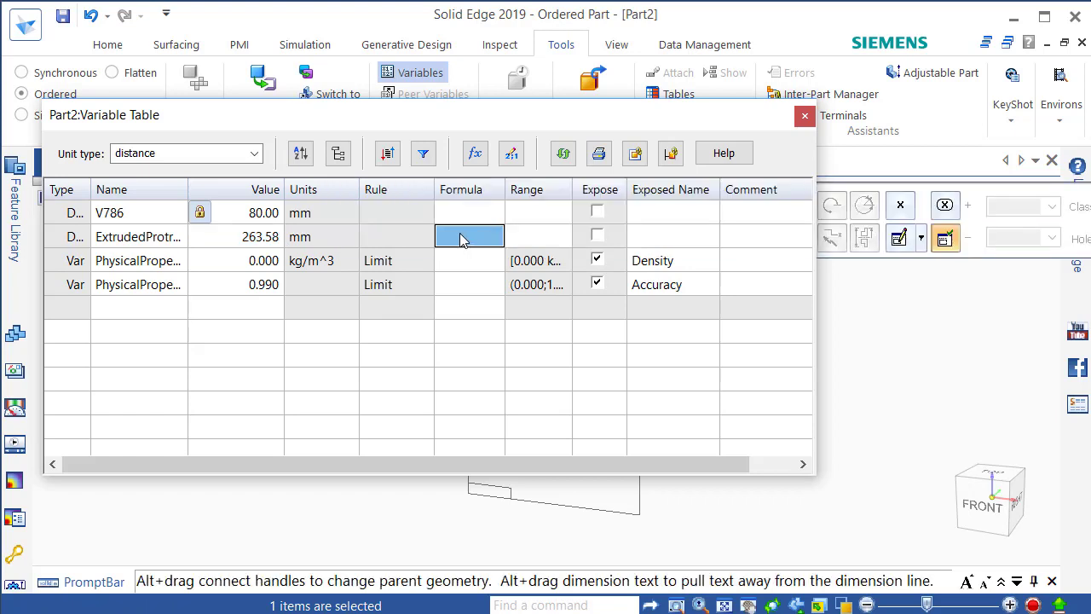
right_click(461, 240)
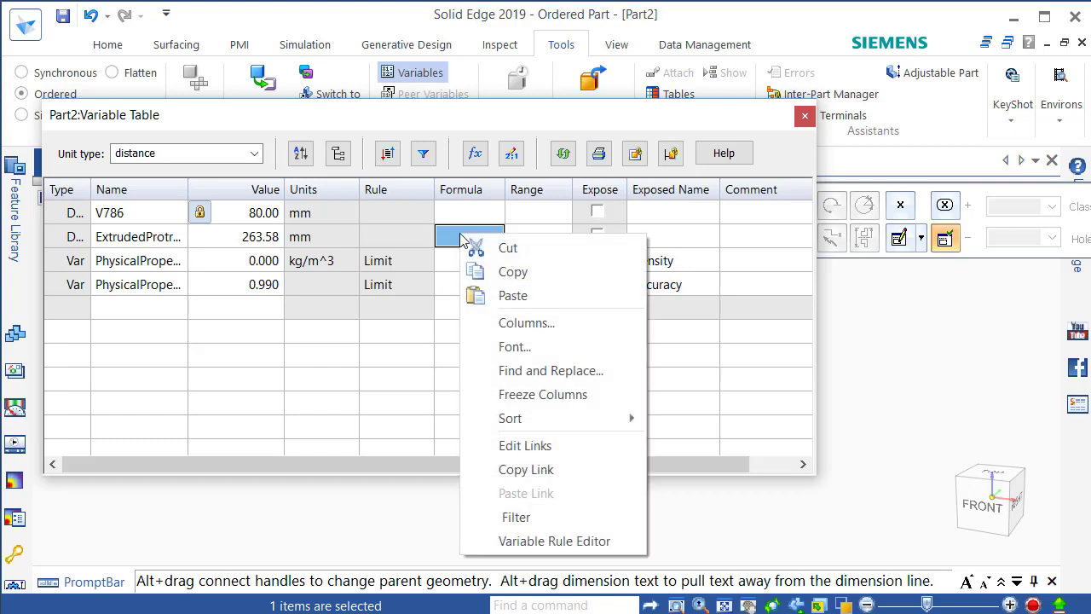
click(445, 239)
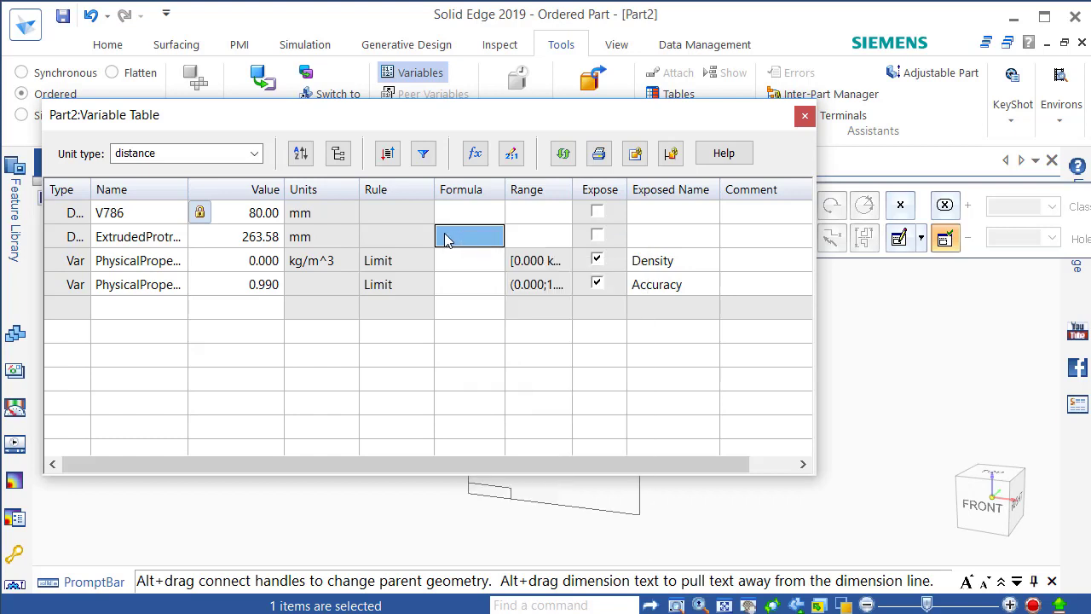
click(445, 240)
text(=)
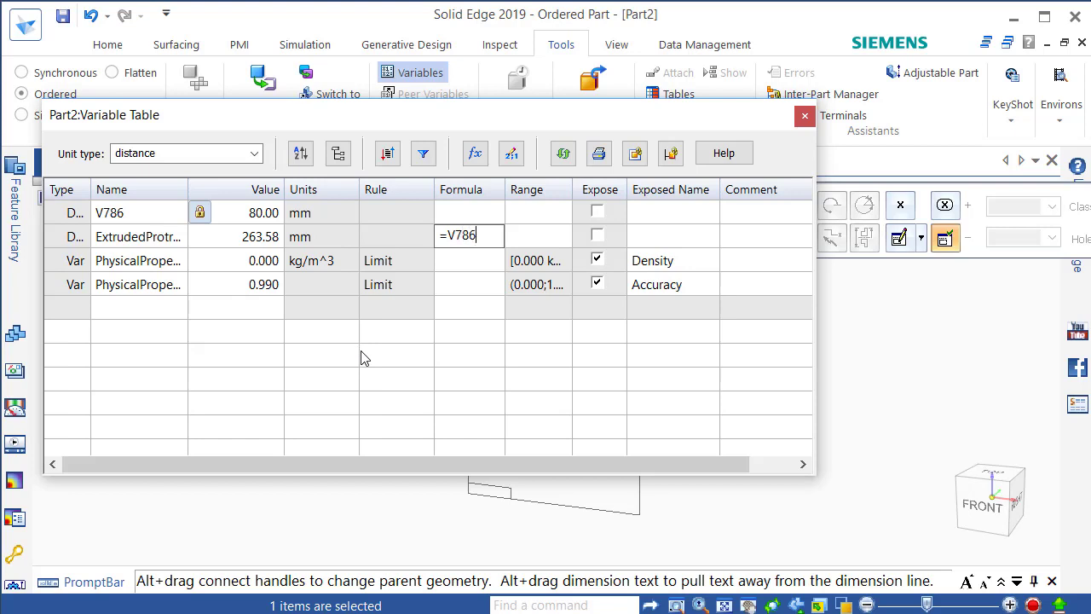
key(Return)
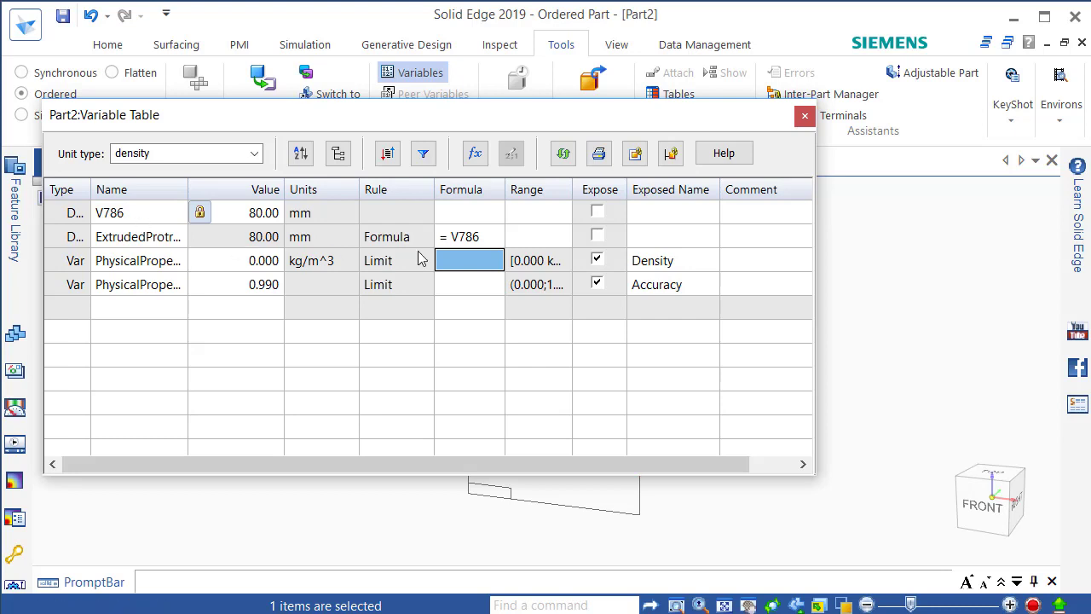
click(804, 118)
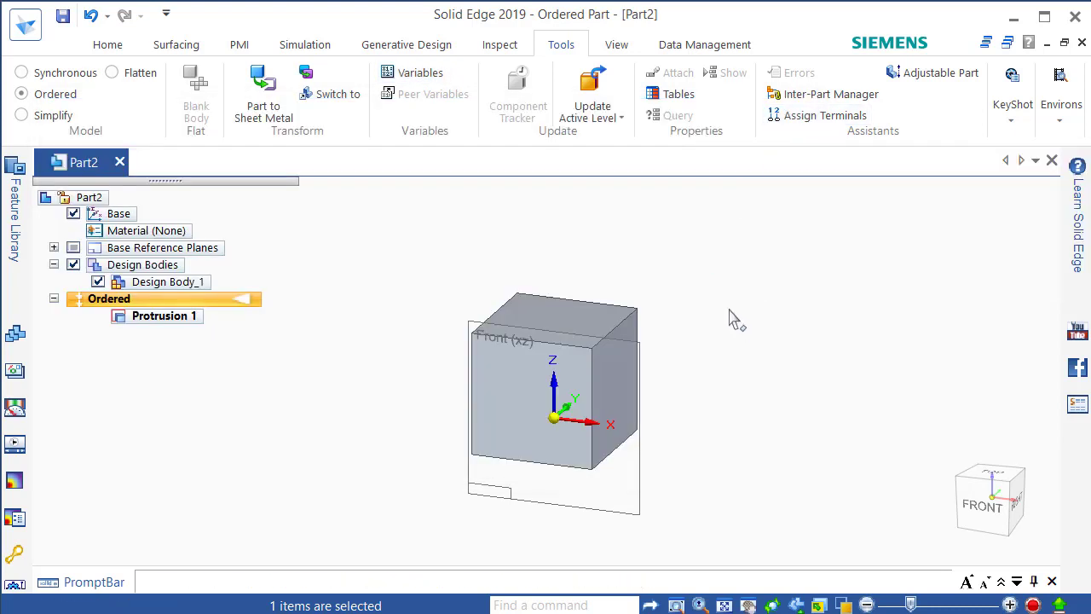
scroll(628, 464, up, 2)
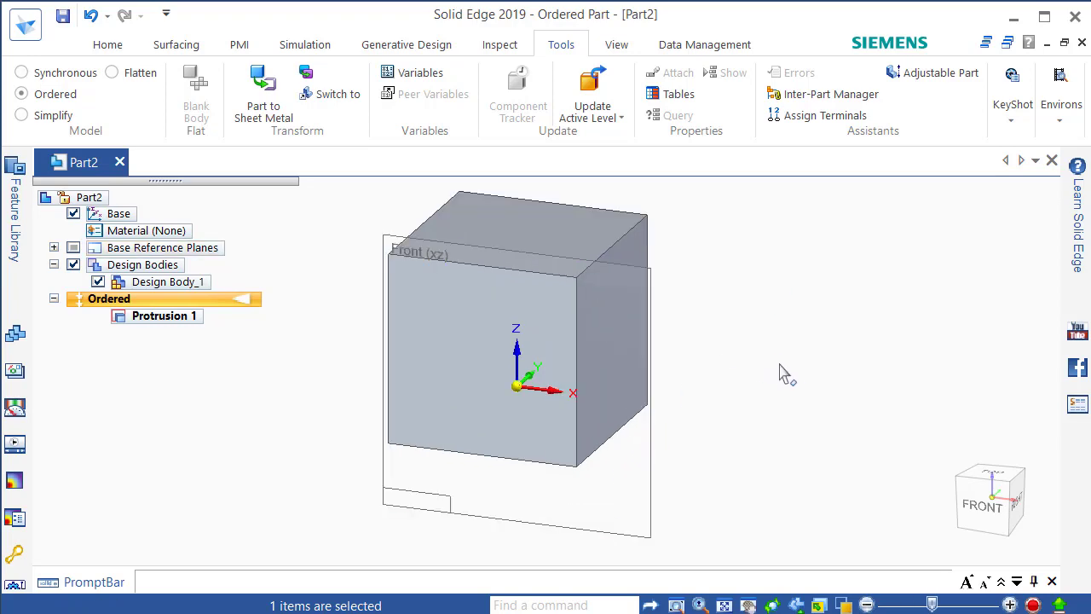
middle_drag(784, 373, 750, 375)
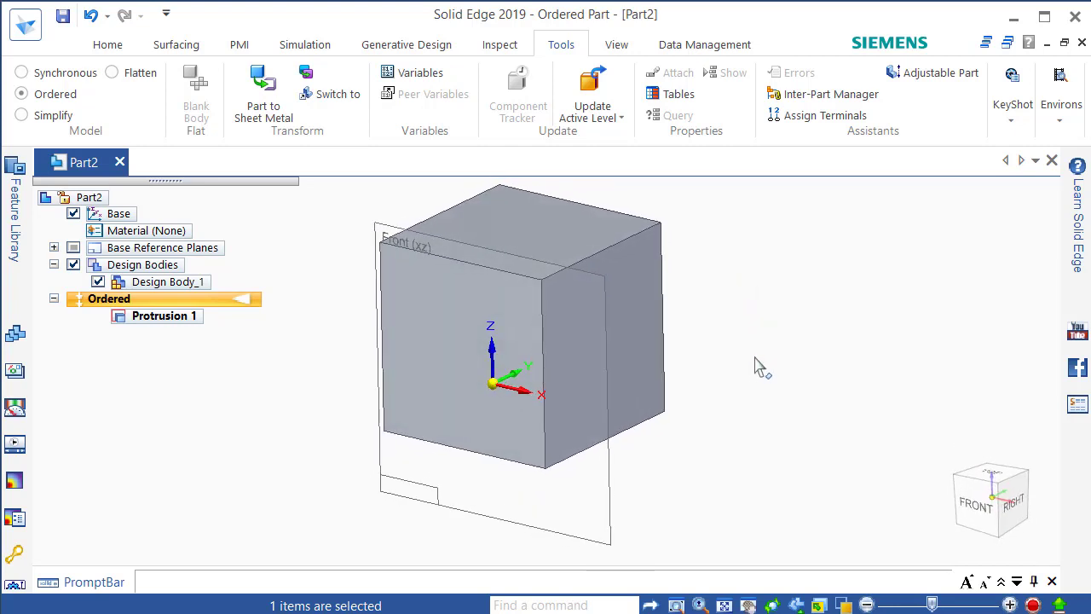